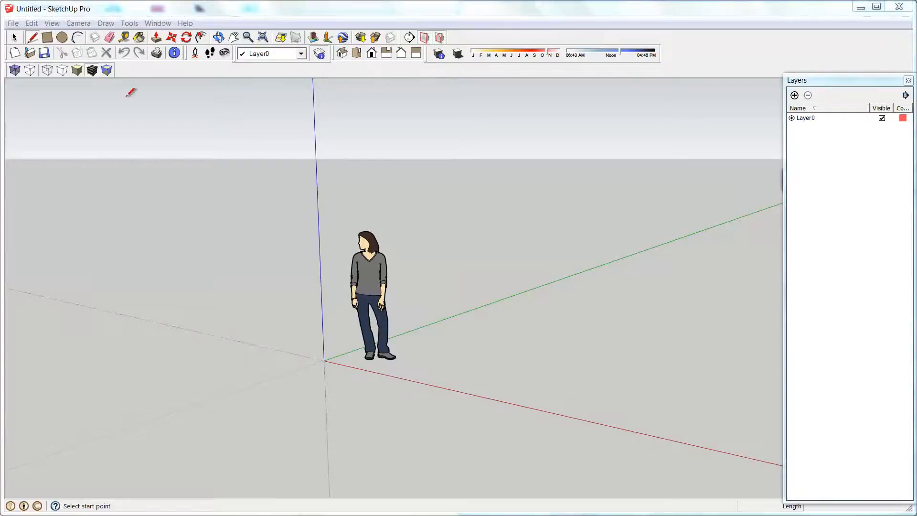
Turn off the display of the model axes.
{"action": "left_click", "coordinate": [32, 24]}
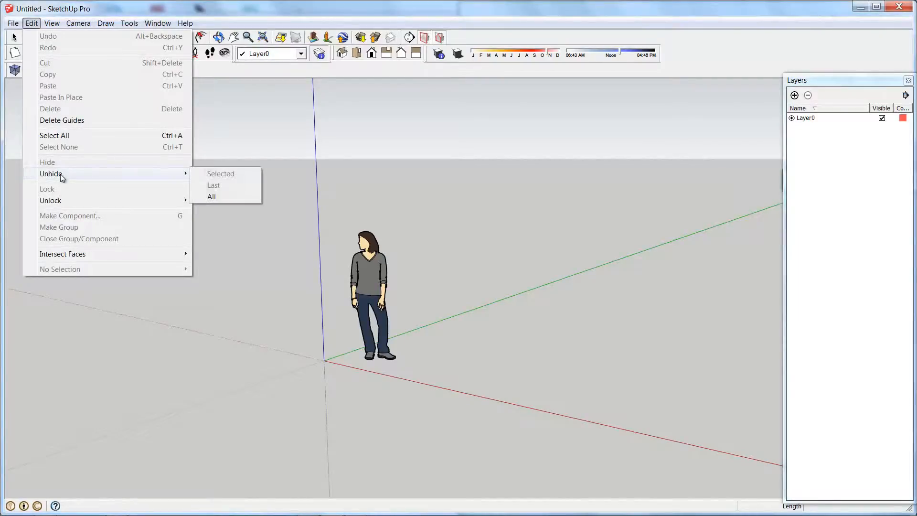
{"action": "mouse_move", "coordinate": [62, 200]}
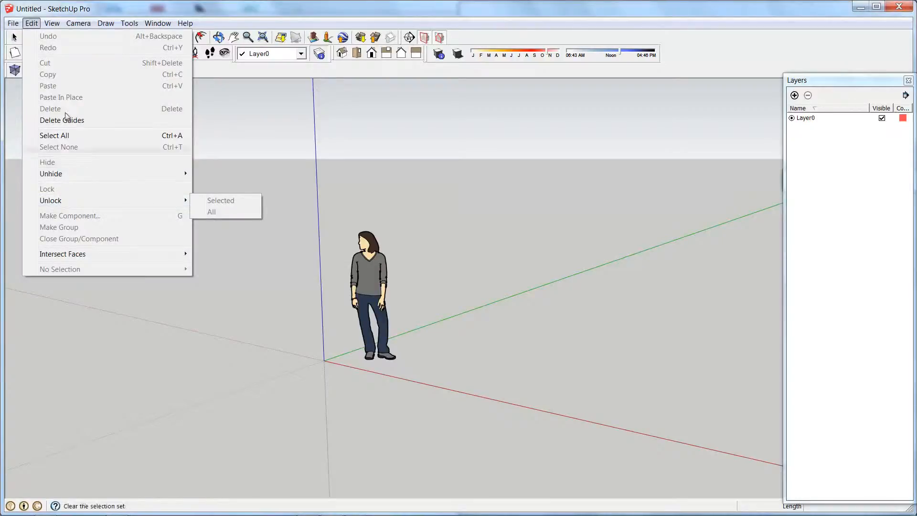
{"action": "mouse_move", "coordinate": [52, 27]}
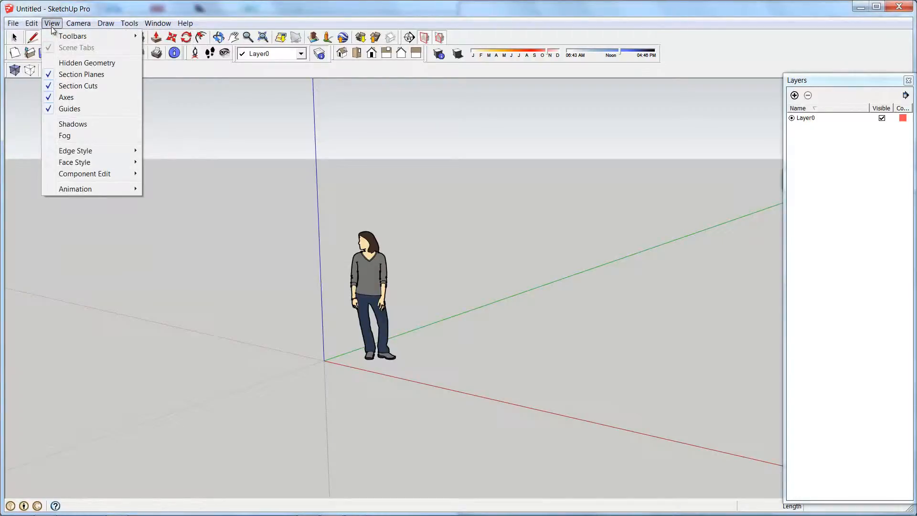
{"action": "left_click", "coordinate": [67, 97]}
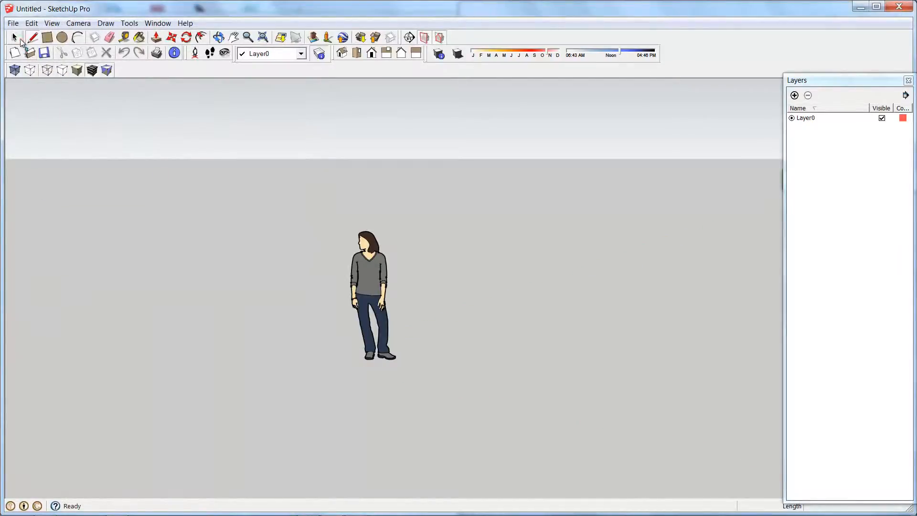
{"action": "left_click", "coordinate": [14, 37]}
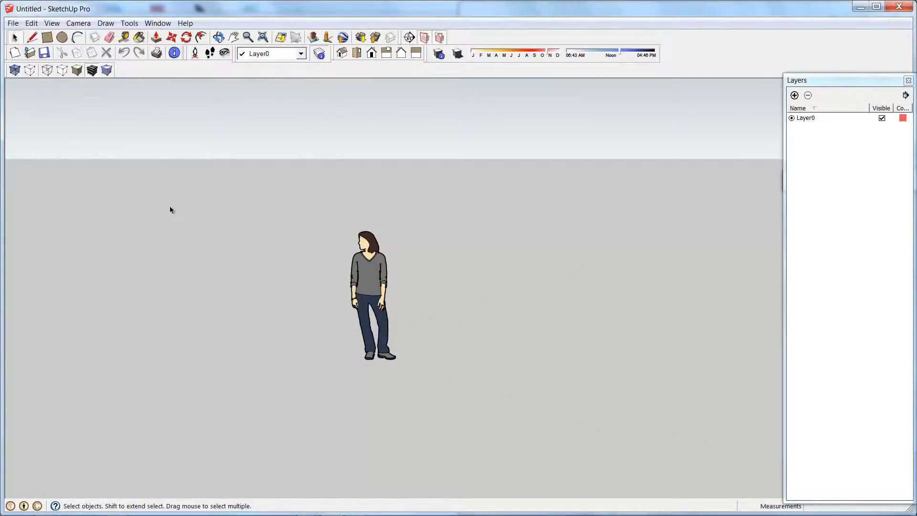
{"action": "middle_click_drag", "start_coordinate": [210, 258], "coordinate": [244, 299]}
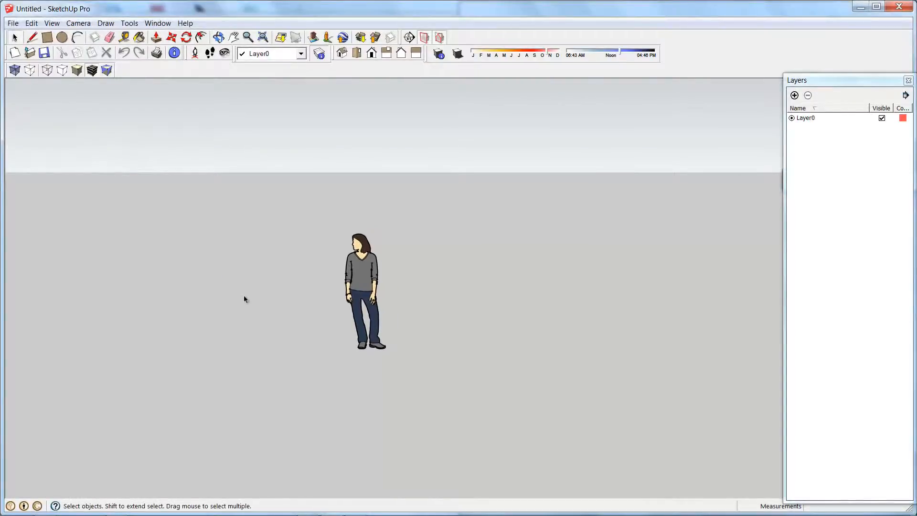
{"action": "middle_click_drag", "start_coordinate": [292, 331], "coordinate": [296, 305]}
{"action": "scroll", "coordinate": [296, 303], "scroll_direction": "down", "scroll_amount": 1}
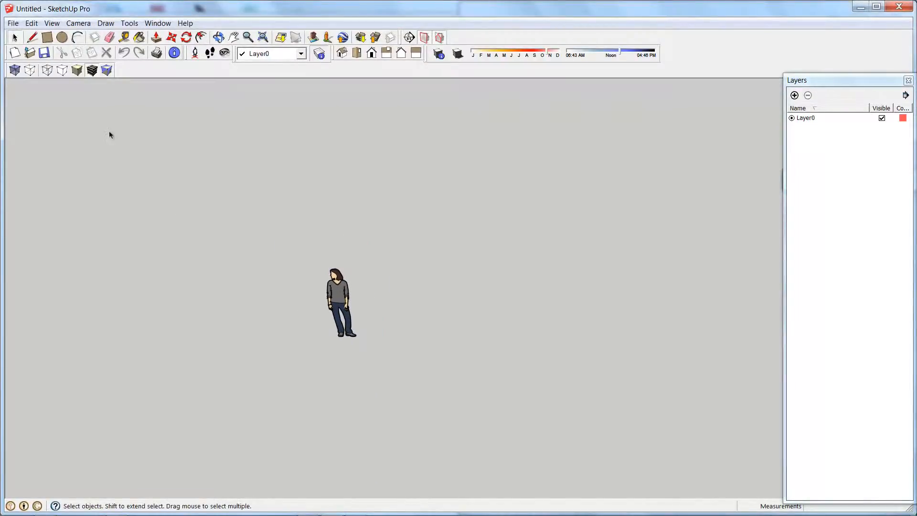
Start adding a geo-location to the model and dismiss the introductory note over the map.
{"action": "left_click", "coordinate": [14, 23]}
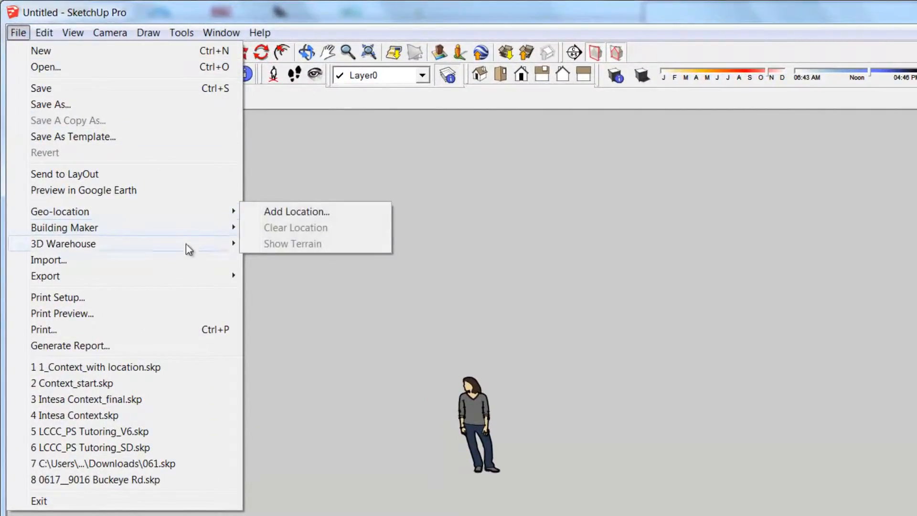
{"action": "mouse_move", "coordinate": [226, 219]}
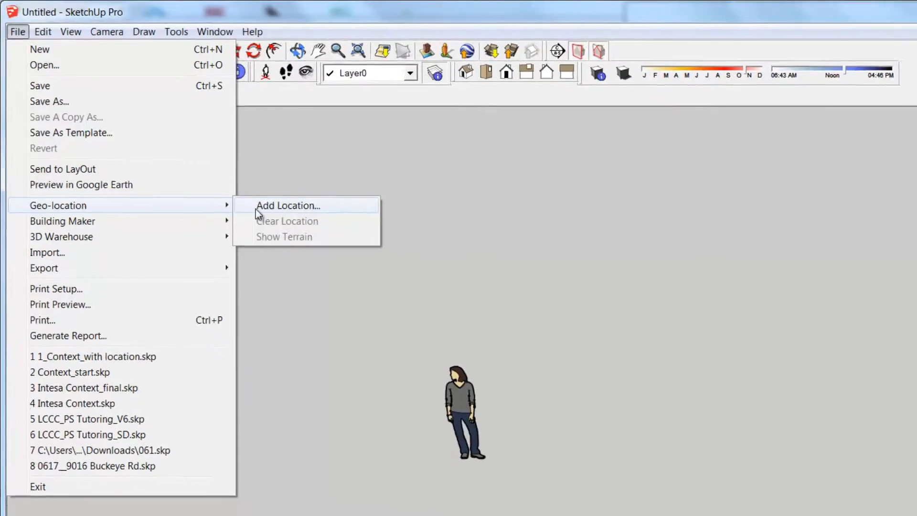
{"action": "left_click", "coordinate": [286, 212]}
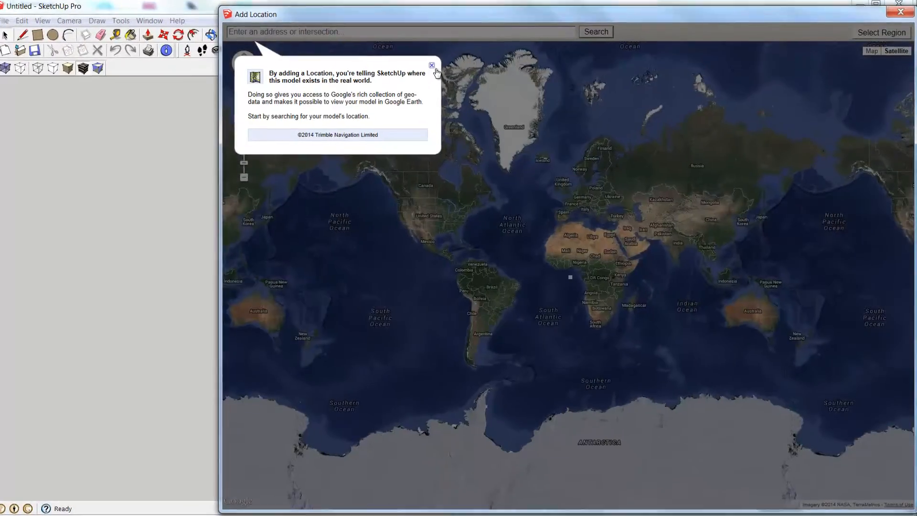
{"action": "left_click", "coordinate": [431, 66]}
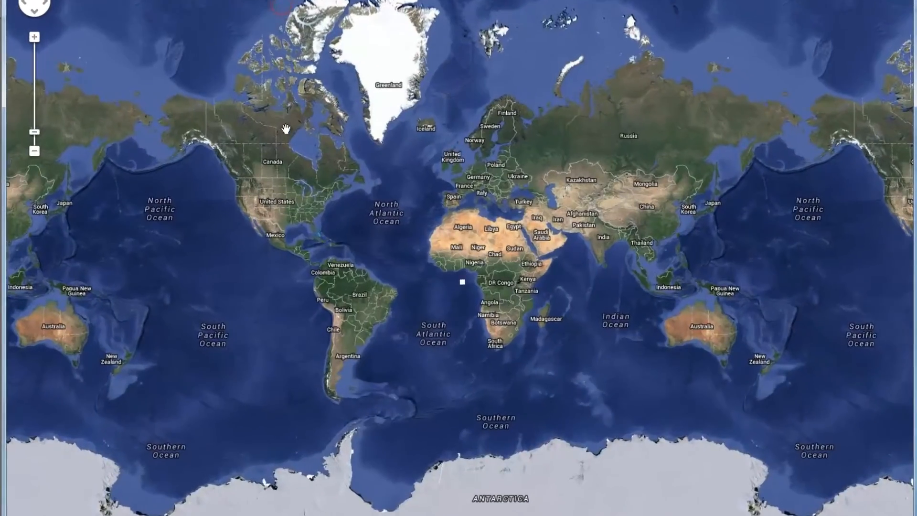
Zoom the location map in from the world view to the Cleveland and Cleveland Heights area in Ohio.
{"action": "double_click", "coordinate": [453, 207]}
{"action": "scroll", "coordinate": [313, 196], "scroll_direction": "up", "scroll_amount": 3}
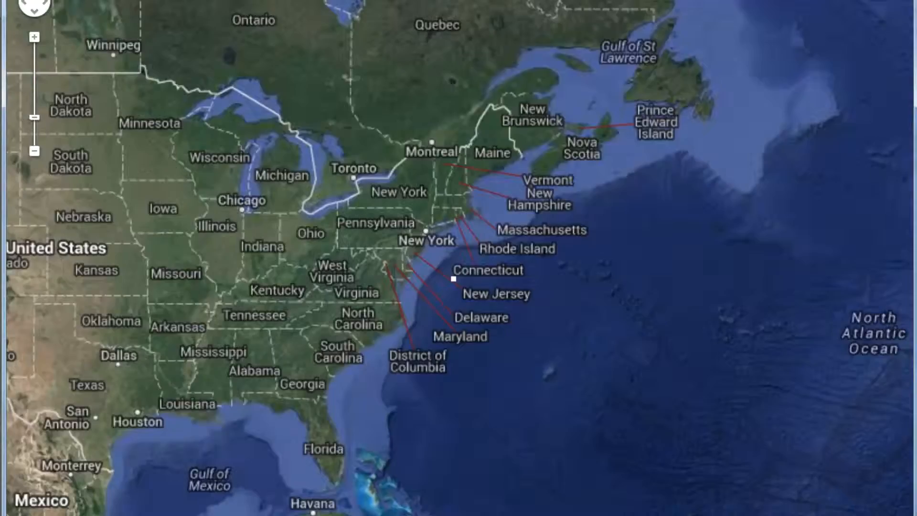
{"action": "scroll", "coordinate": [324, 219], "scroll_direction": "up", "scroll_amount": 3}
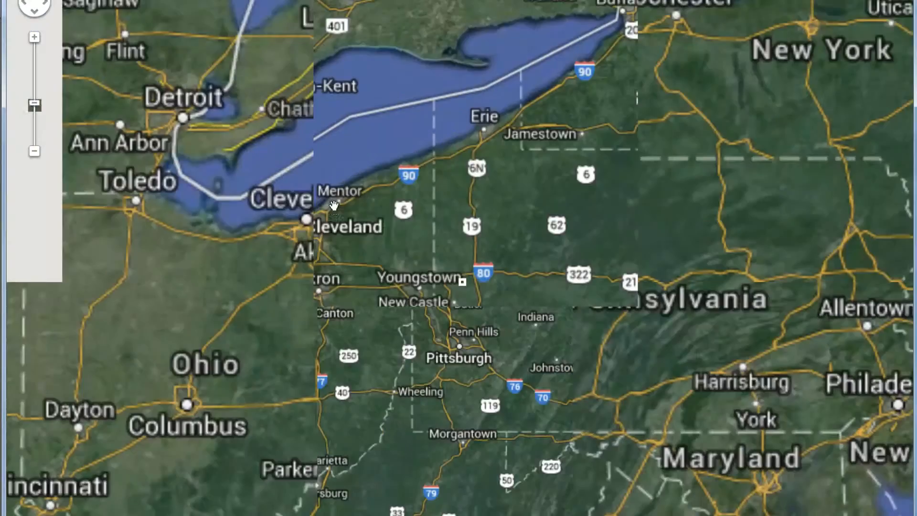
{"action": "scroll", "coordinate": [333, 211], "scroll_direction": "up", "scroll_amount": 3}
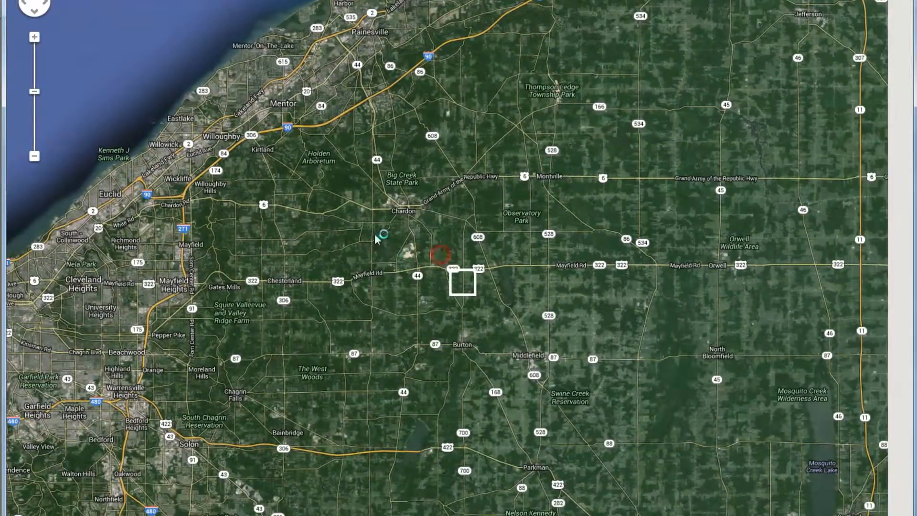
{"action": "left_click_drag", "start_coordinate": [374, 233], "coordinate": [710, 277]}
{"action": "double_click", "coordinate": [417, 321]}
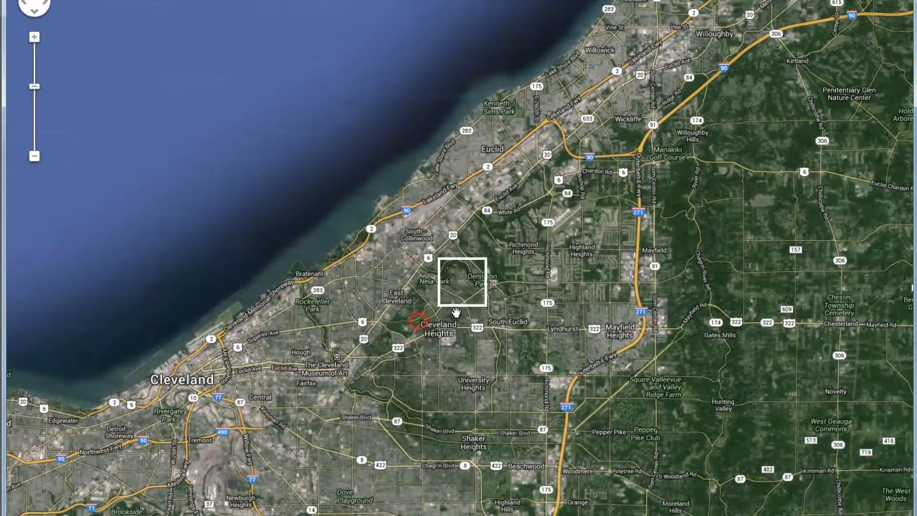
{"action": "double_click", "coordinate": [435, 310]}
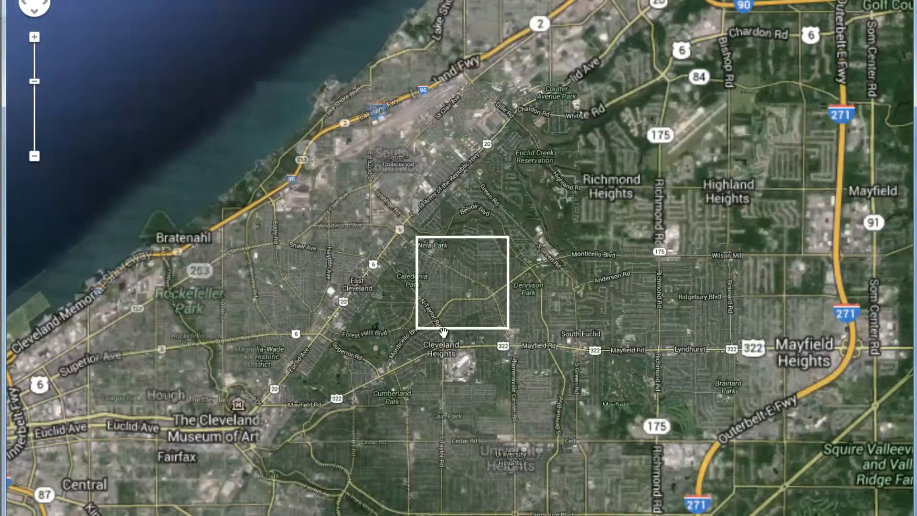
Center the map closely on University Circle around Case Western Reserve University.
{"action": "left_click_drag", "start_coordinate": [439, 296], "coordinate": [560, 251]}
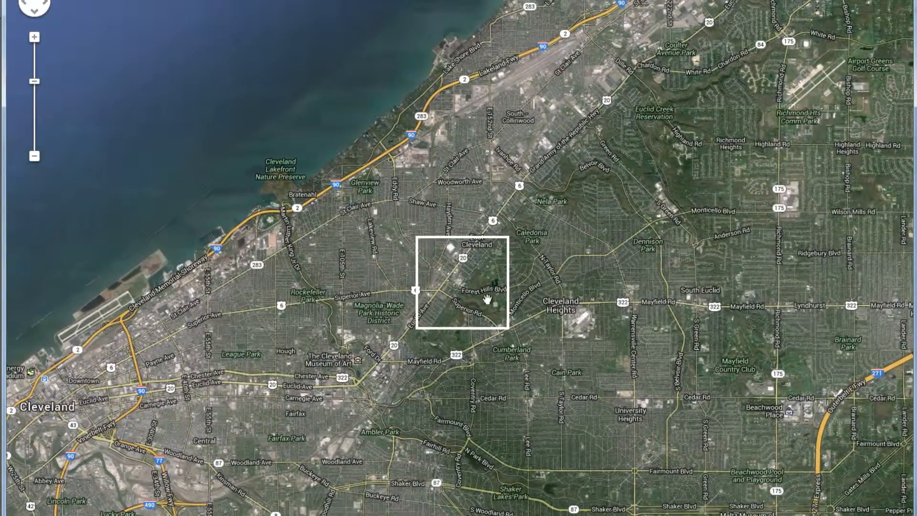
{"action": "left_click_drag", "start_coordinate": [473, 304], "coordinate": [519, 238]}
{"action": "scroll", "coordinate": [457, 299], "scroll_direction": "up", "scroll_amount": 1}
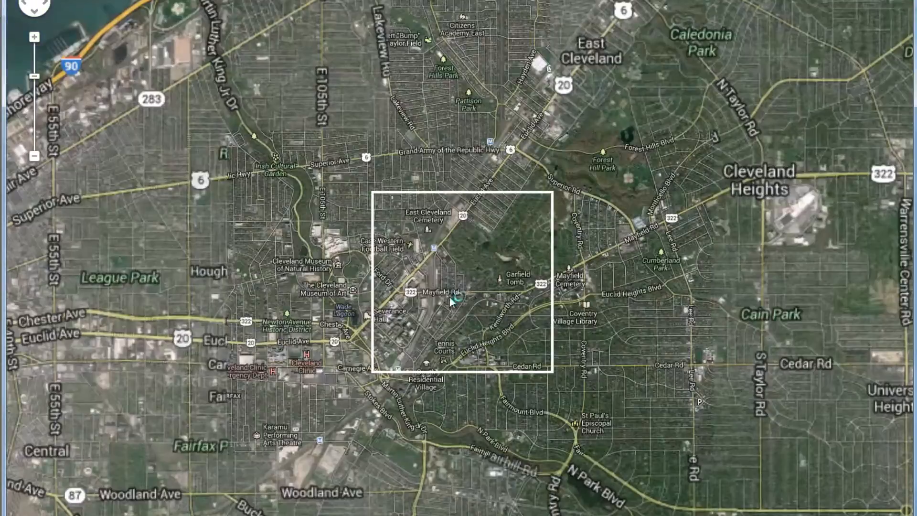
{"action": "scroll", "coordinate": [424, 299], "scroll_direction": "up", "scroll_amount": 1}
{"action": "left_click_drag", "start_coordinate": [405, 285], "coordinate": [483, 234]}
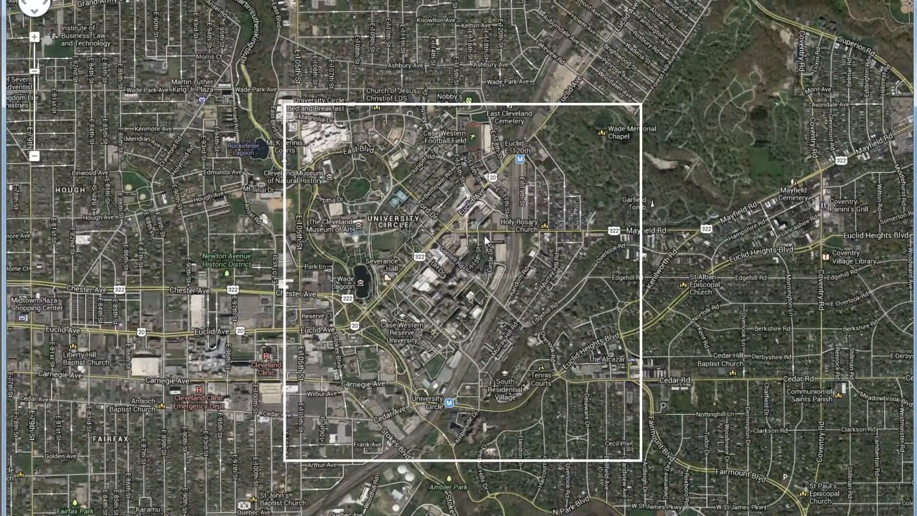
{"action": "left_click_drag", "start_coordinate": [485, 235], "coordinate": [495, 249]}
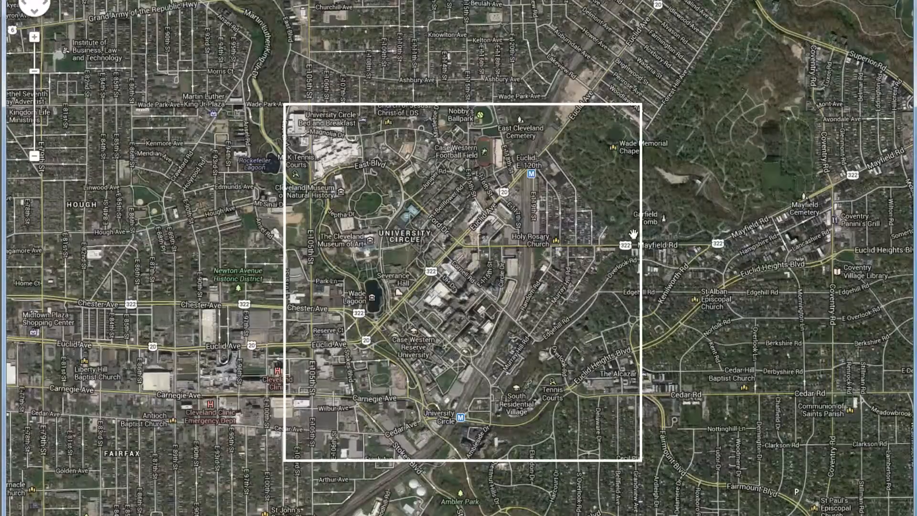
Select the square map region covering University Circle and grab it into the model.
{"action": "mouse_move", "coordinate": [878, 1]}
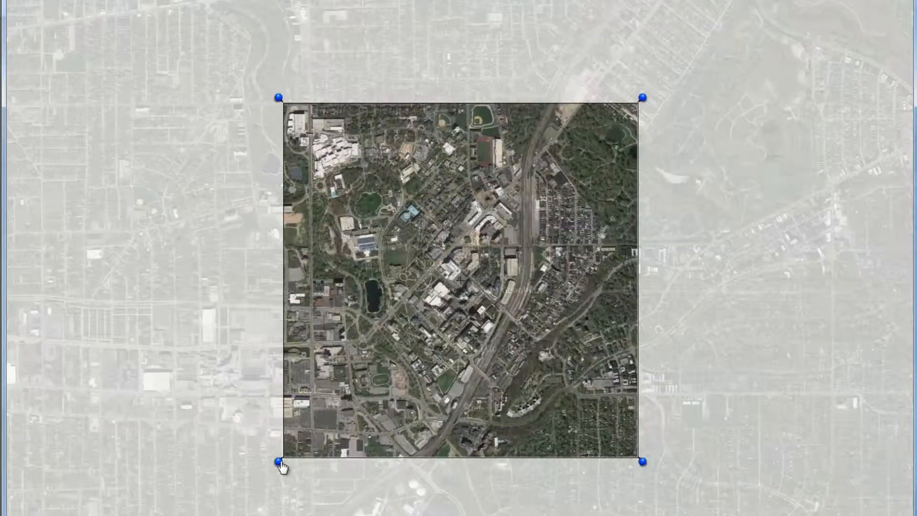
{"action": "mouse_move", "coordinate": [281, 462]}
{"action": "left_mouse_down"}
{"action": "mouse_move", "coordinate": [325, 404]}
{"action": "mouse_move", "coordinate": [302, 455]}
{"action": "mouse_move", "coordinate": [271, 478]}
{"action": "left_mouse_up"}
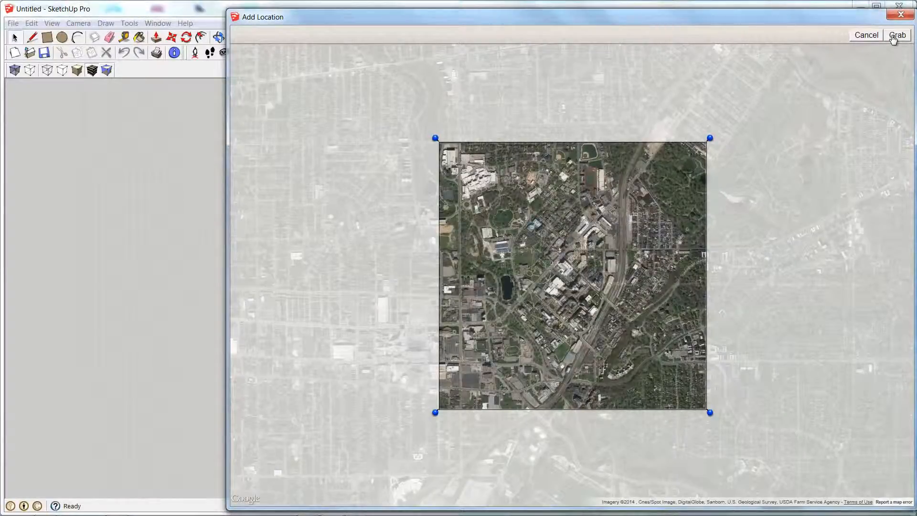
{"action": "left_click", "coordinate": [896, 36]}
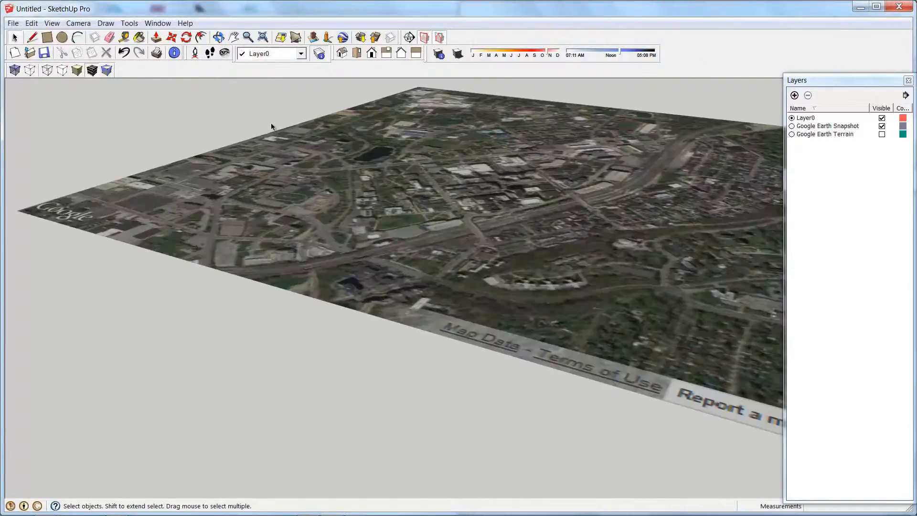
Show the Google Earth Terrain layer, hide the Google Earth Snapshot layer, and examine the terrain relief up close.
{"action": "middle_click_drag", "start_coordinate": [260, 172], "coordinate": [317, 305]}
{"action": "scroll", "coordinate": [316, 305], "scroll_direction": "down", "scroll_amount": 3}
{"action": "middle_click_drag", "start_coordinate": [348, 230], "coordinate": [468, 304]}
{"action": "scroll", "coordinate": [468, 304], "scroll_direction": "down", "scroll_amount": 2}
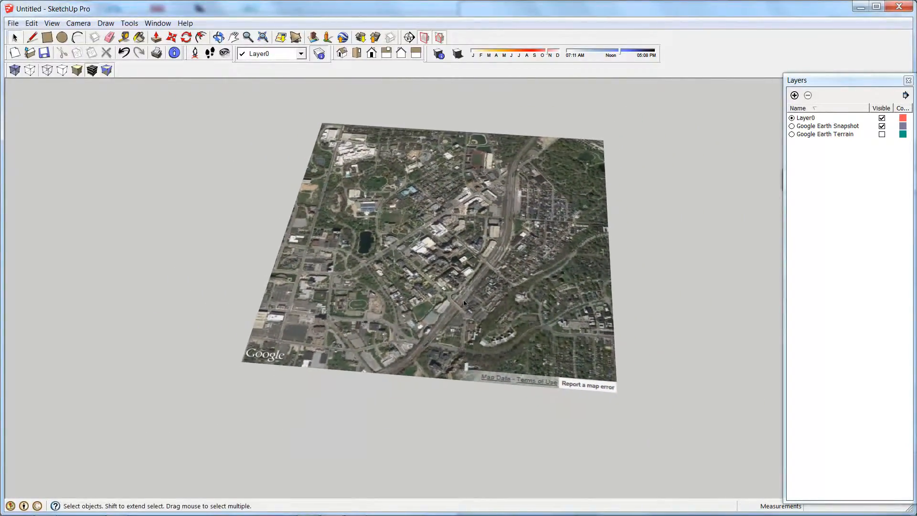
{"action": "scroll", "coordinate": [456, 235], "scroll_direction": "up", "scroll_amount": 5}
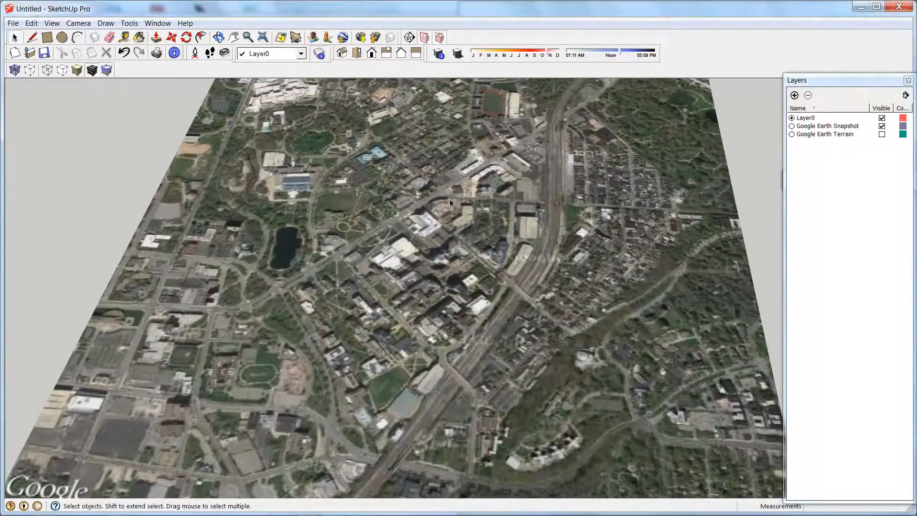
{"action": "left_click", "coordinate": [882, 134]}
{"action": "left_click", "coordinate": [881, 126]}
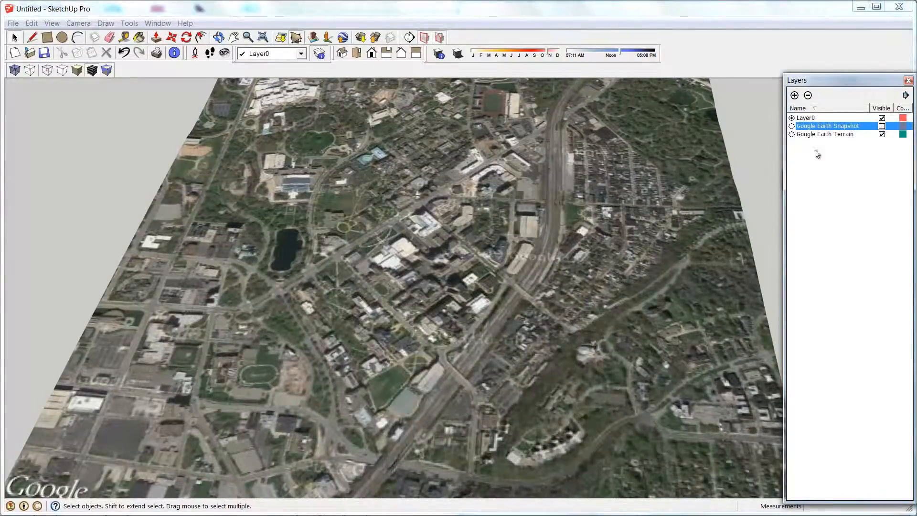
{"action": "middle_click_drag", "start_coordinate": [519, 262], "coordinate": [439, 191]}
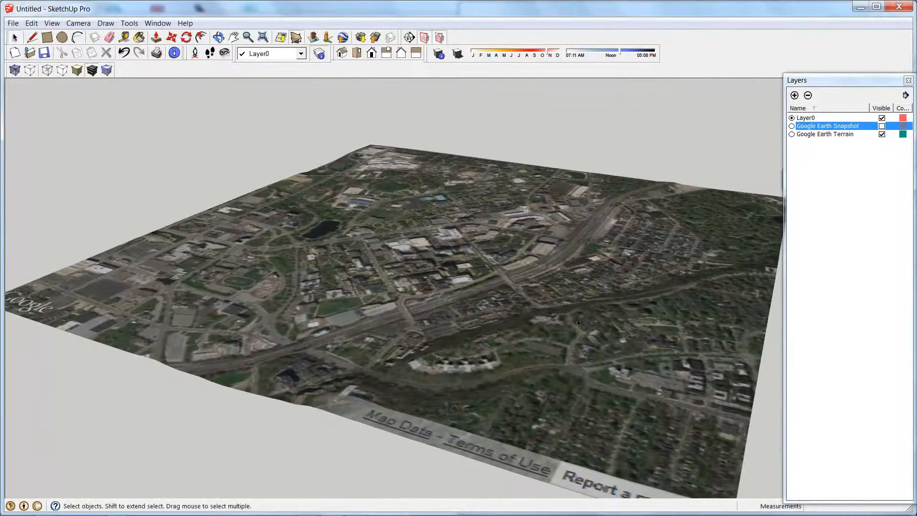
{"action": "scroll", "coordinate": [591, 327], "scroll_direction": "up", "scroll_amount": 3}
{"action": "scroll", "coordinate": [591, 326], "scroll_direction": "up", "scroll_amount": 5}
{"action": "middle_click_drag", "start_coordinate": [591, 327], "coordinate": [411, 327]}
{"action": "middle_click_drag", "start_coordinate": [599, 235], "coordinate": [295, 229]}
{"action": "middle_click_drag", "start_coordinate": [542, 234], "coordinate": [768, 238]}
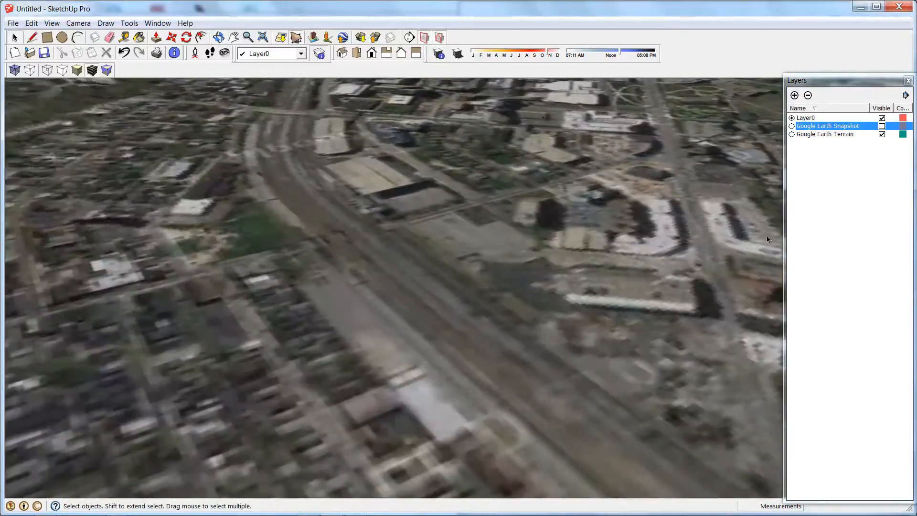
Hide the Google Earth Terrain layer and show the flat Google Earth Snapshot layer again.
{"action": "left_click", "coordinate": [881, 134]}
{"action": "left_click", "coordinate": [881, 126]}
{"action": "middle_click_drag", "start_coordinate": [485, 187], "coordinate": [549, 315]}
{"action": "scroll", "coordinate": [443, 237], "scroll_direction": "down", "scroll_amount": 6}
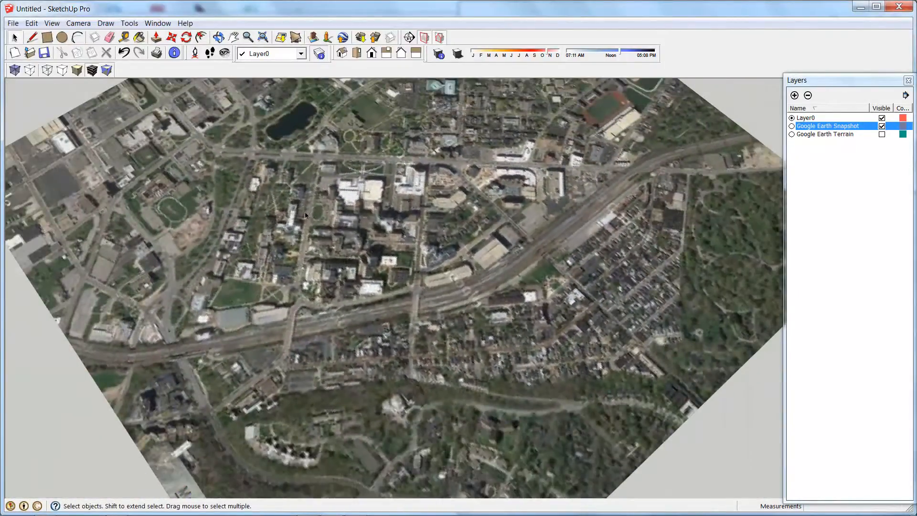
{"action": "middle_click_drag", "start_coordinate": [305, 211], "coordinate": [329, 262]}
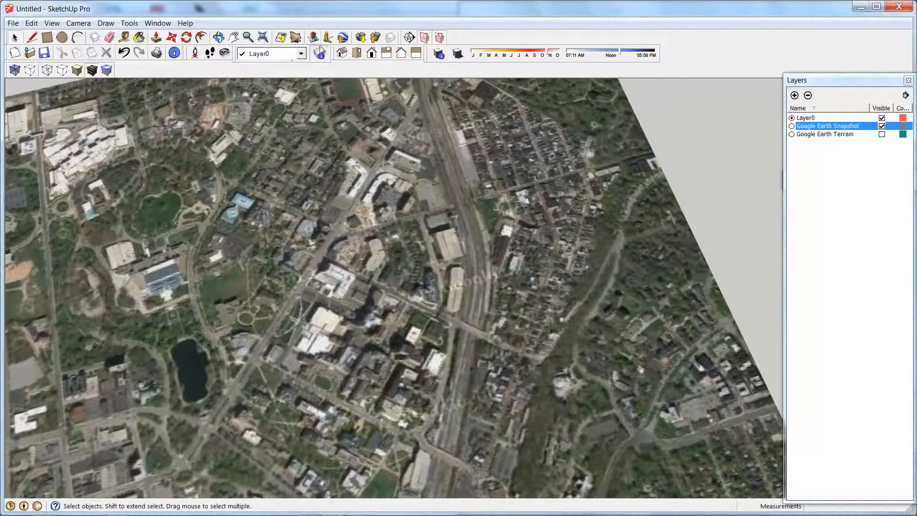
Switch to the standard Top view with the whole site snapshot in frame.
{"action": "left_click", "coordinate": [353, 55]}
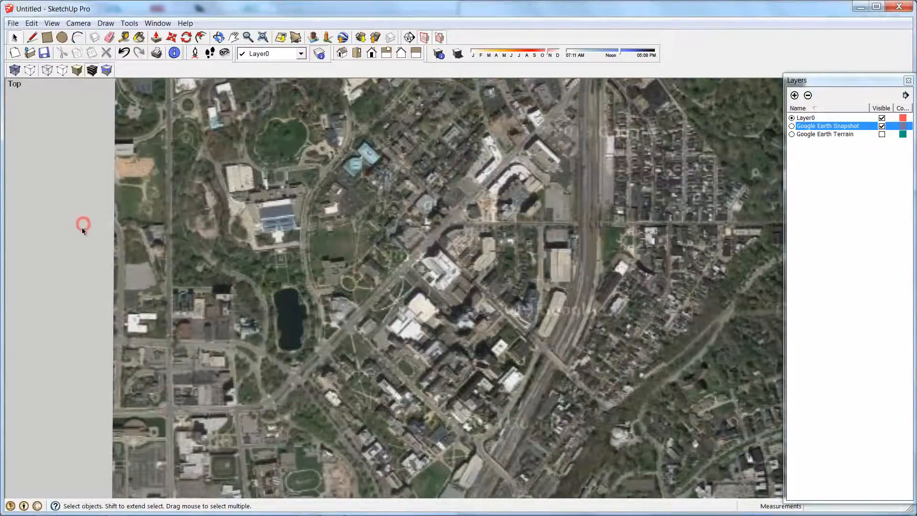
{"action": "scroll", "coordinate": [93, 262], "scroll_direction": "down", "scroll_amount": 5}
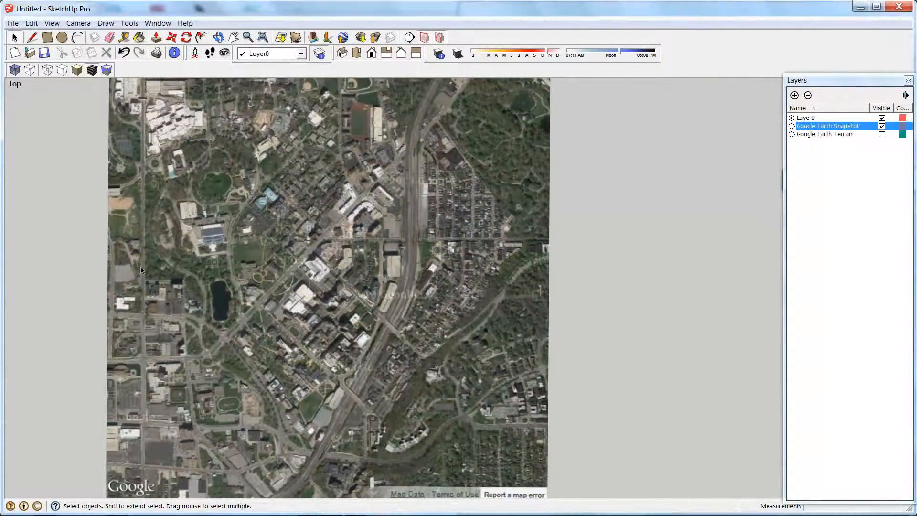
{"action": "scroll", "coordinate": [627, 332], "scroll_direction": "down", "scroll_amount": 1}
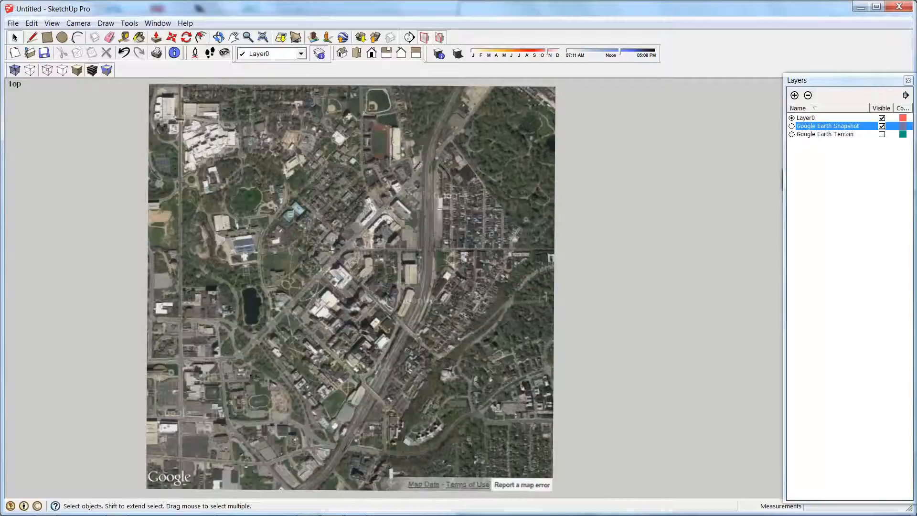
Switch to 3D Warehouse in Chrome, search for "university circle cleveland ohio" and open the MOCA Cleveland model page.
{"action": "mouse_move", "coordinate": [180, 512]}
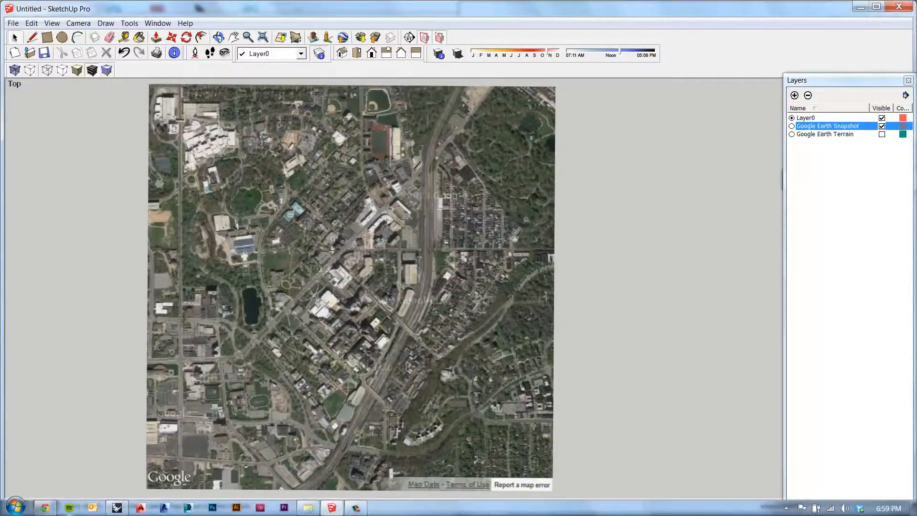
{"action": "left_click", "coordinate": [46, 508]}
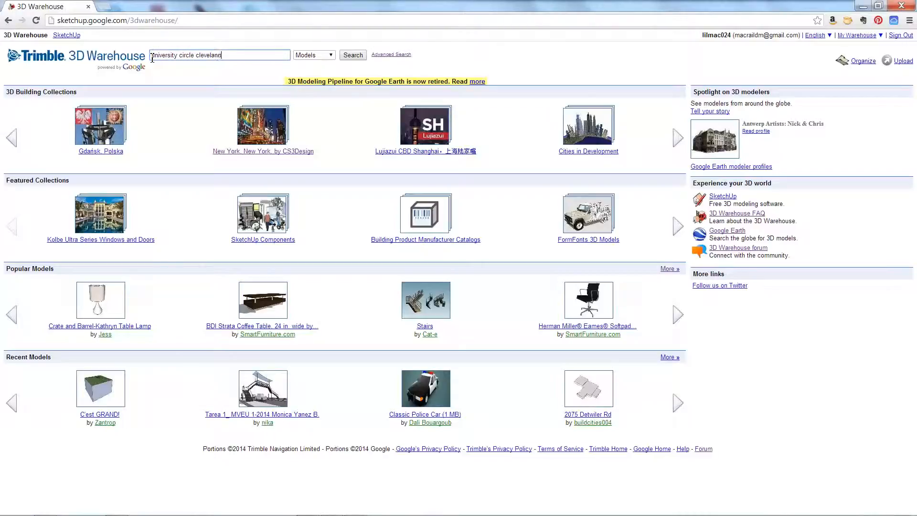
{"action": "key", "text": "Return"}
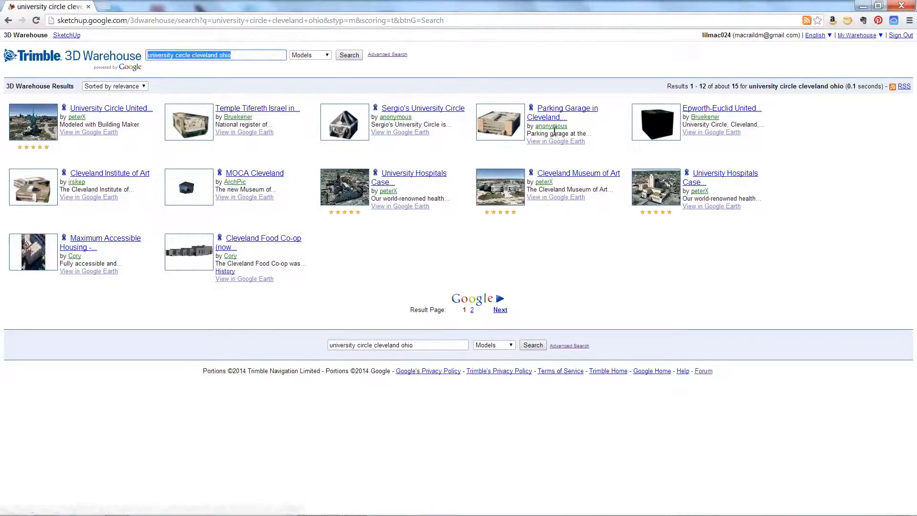
{"action": "left_click", "coordinate": [266, 178]}
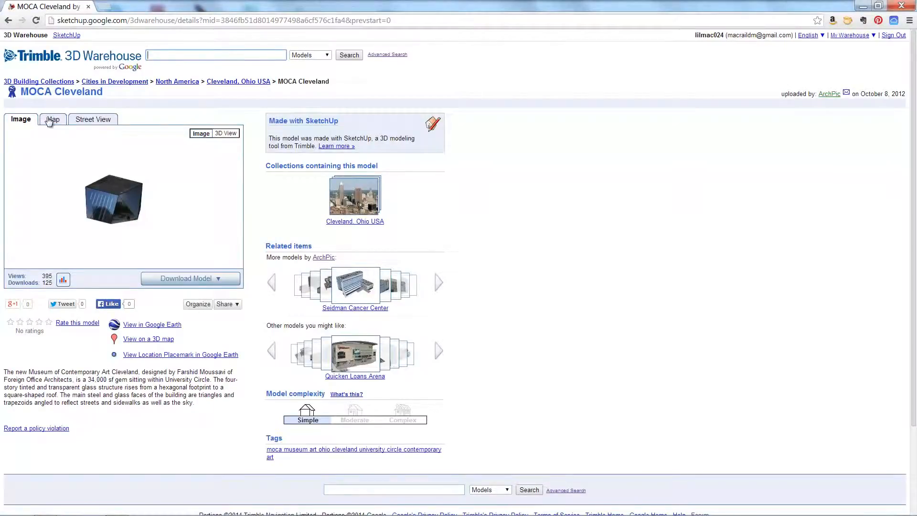
Show the MOCA Cleveland model's location map and examine the markers of surrounding models along Euclid Ave and Mayfield Rd.
{"action": "left_click", "coordinate": [53, 120]}
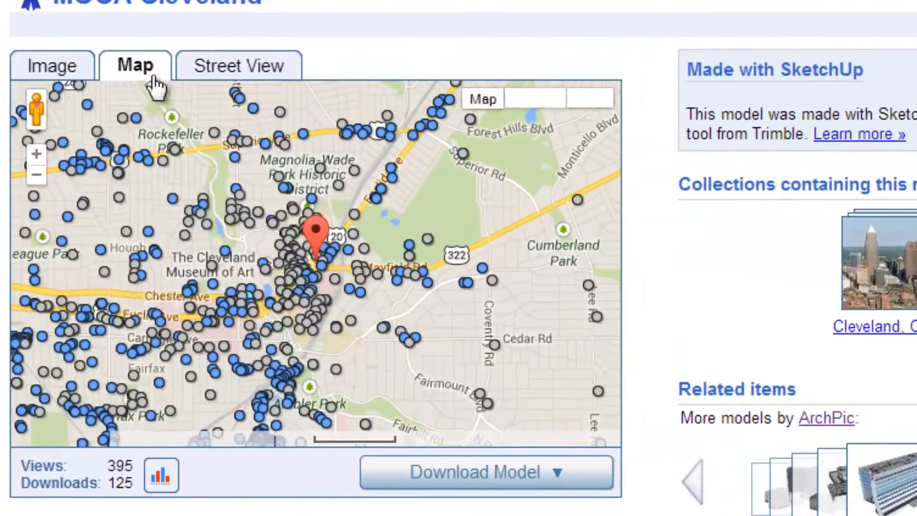
{"action": "scroll", "coordinate": [301, 262], "scroll_direction": "up", "scroll_amount": 2}
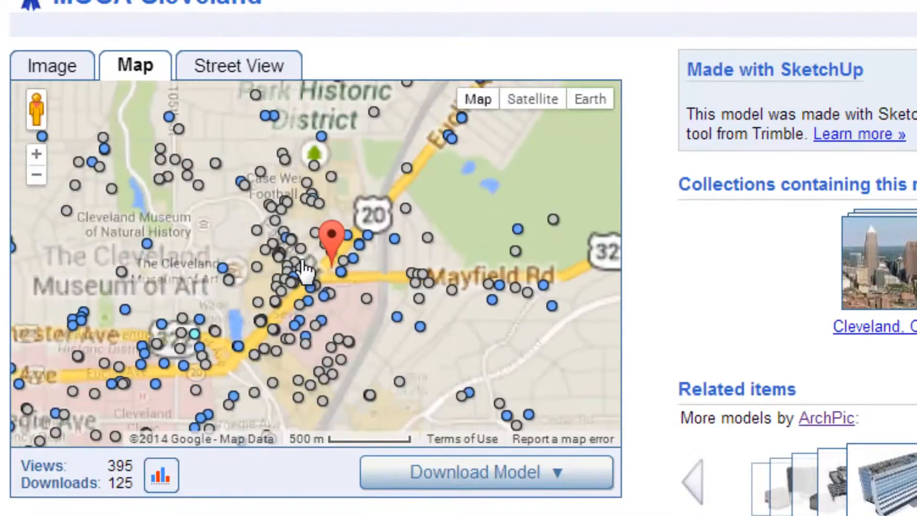
{"action": "scroll", "coordinate": [359, 288], "scroll_direction": "up", "scroll_amount": 1}
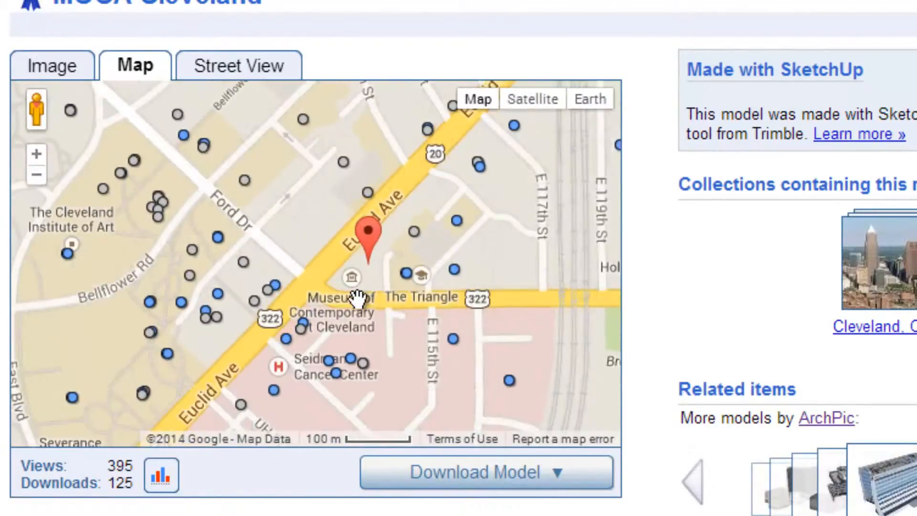
{"action": "left_click_drag", "start_coordinate": [318, 275], "coordinate": [280, 234]}
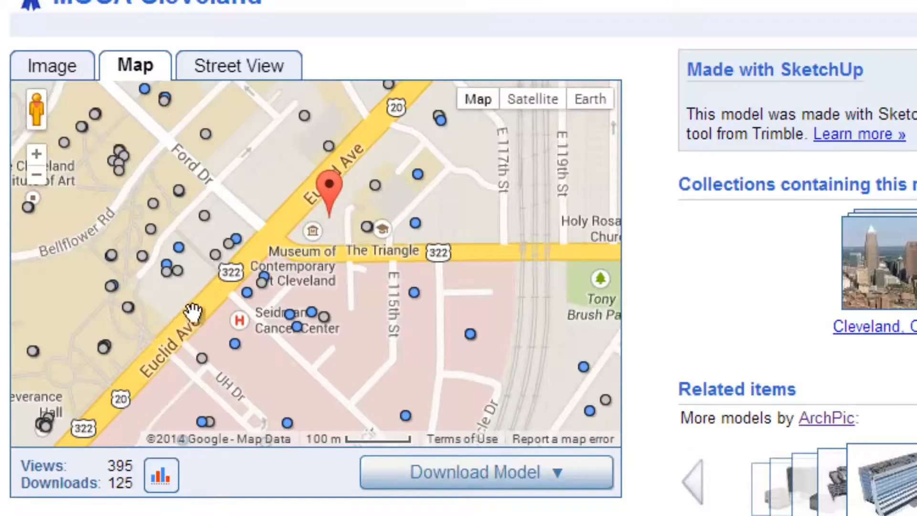
{"action": "left_click_drag", "start_coordinate": [460, 288], "coordinate": [297, 262]}
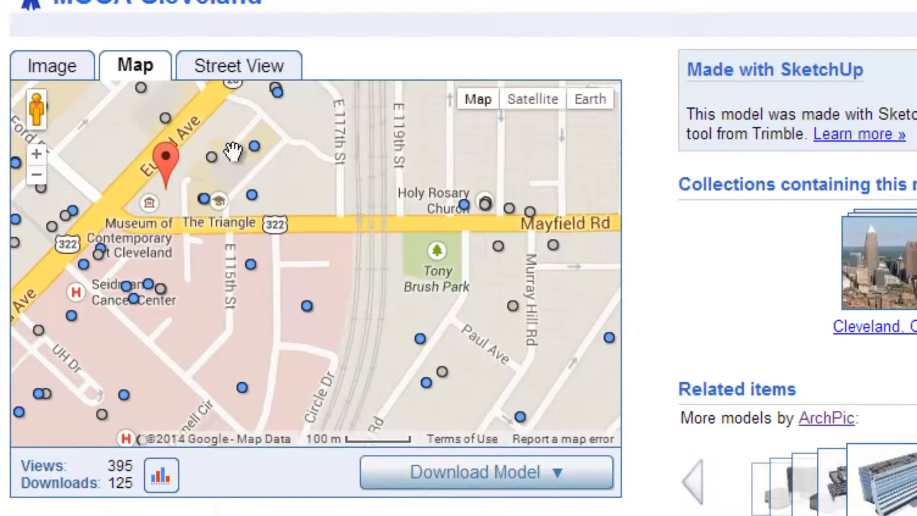
{"action": "left_click_drag", "start_coordinate": [252, 274], "coordinate": [329, 265]}
Preview nearby models on the map, including Cozad-Bates House, Building in Cleveland, OH, USA and Seidman Cancer Center, and close the last preview.
{"action": "left_click", "coordinate": [327, 254]}
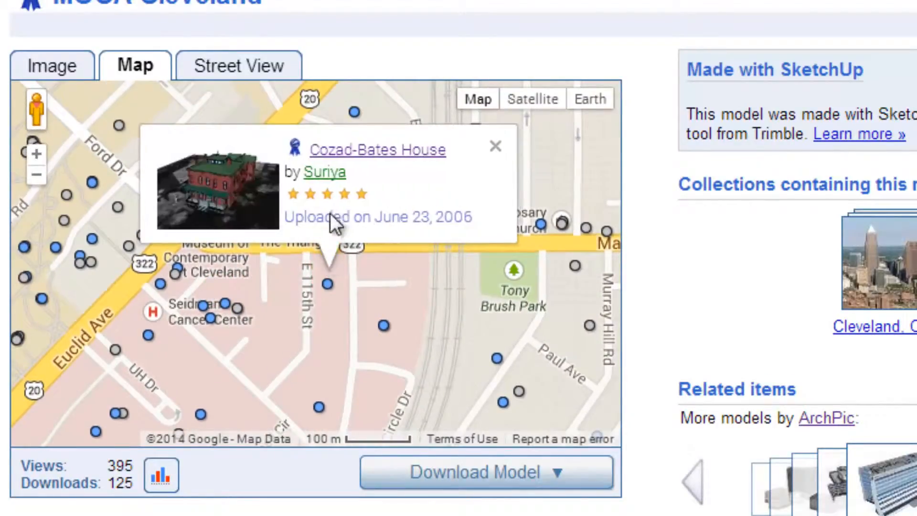
{"action": "left_click", "coordinate": [384, 324]}
{"action": "left_click", "coordinate": [245, 344]}
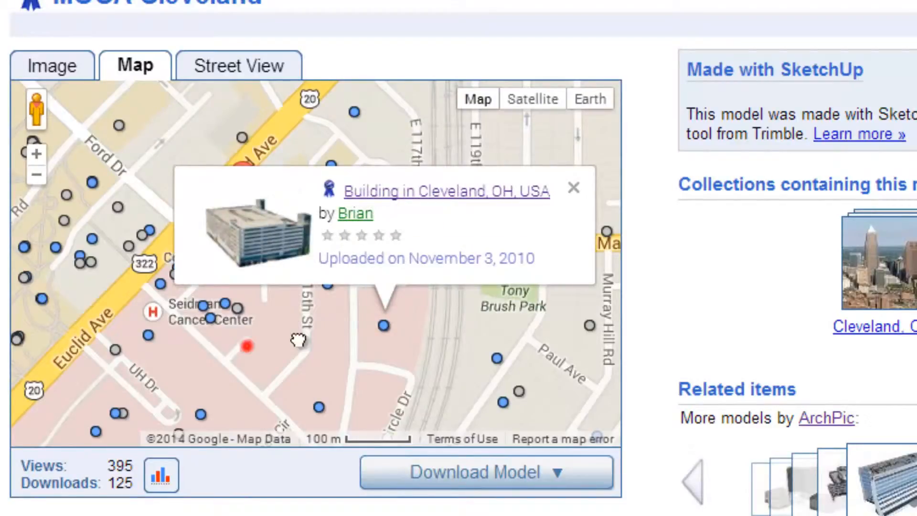
{"action": "left_click", "coordinate": [220, 321]}
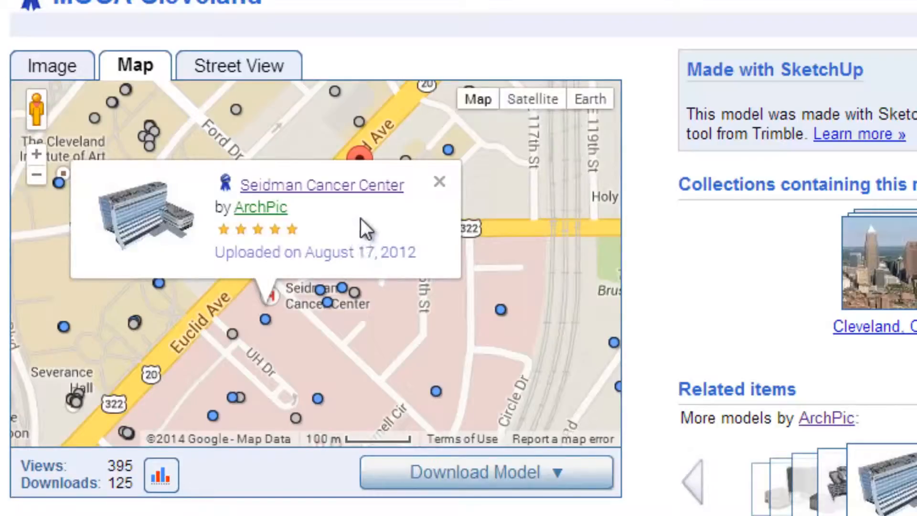
{"action": "left_click", "coordinate": [437, 182]}
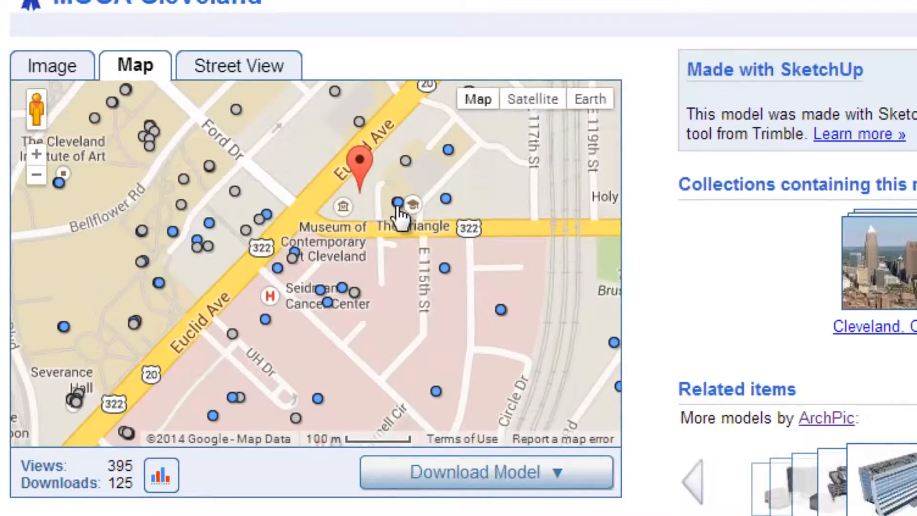
{"action": "scroll", "coordinate": [534, 437], "scroll_direction": "down", "scroll_amount": 1}
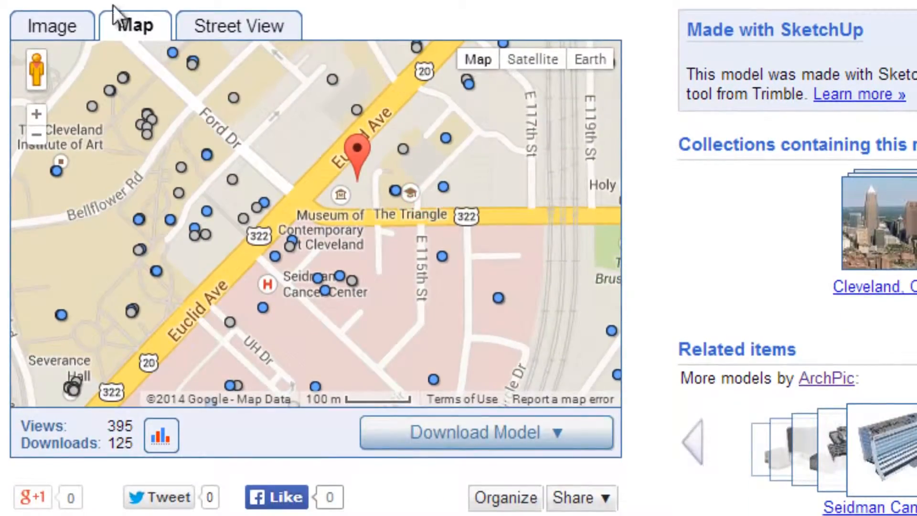
Download the MOCA Cleveland model as a Google Earth 4 (.kmz) file, accepting the Windows 7 Basic color scheme change.
{"action": "left_click", "coordinate": [540, 436]}
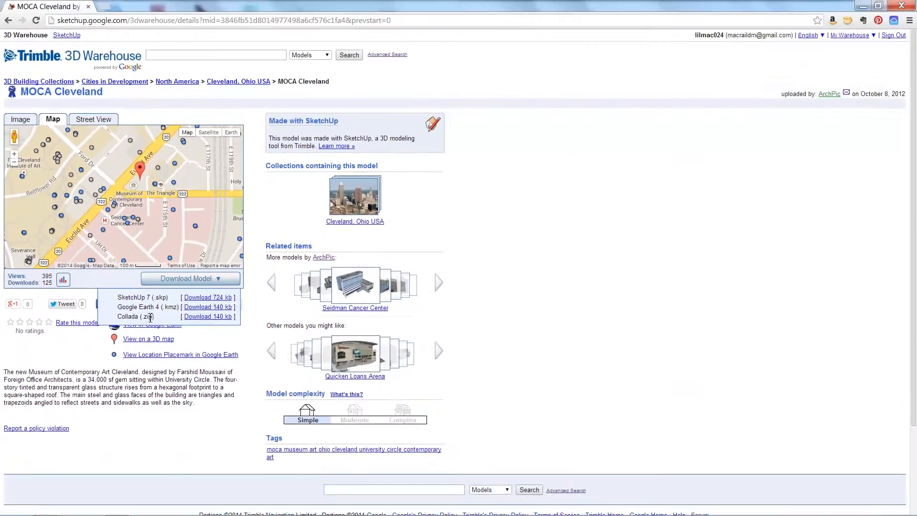
{"action": "left_click", "coordinate": [198, 308]}
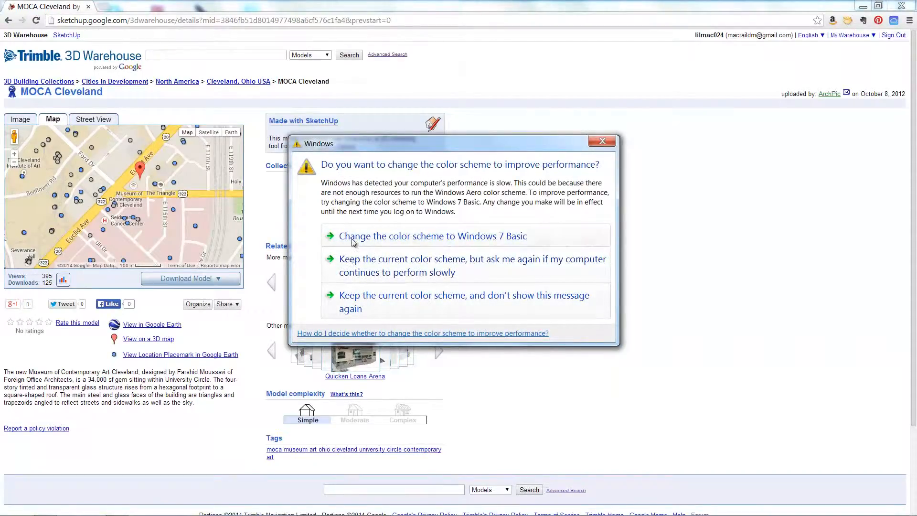
{"action": "left_click", "coordinate": [354, 239]}
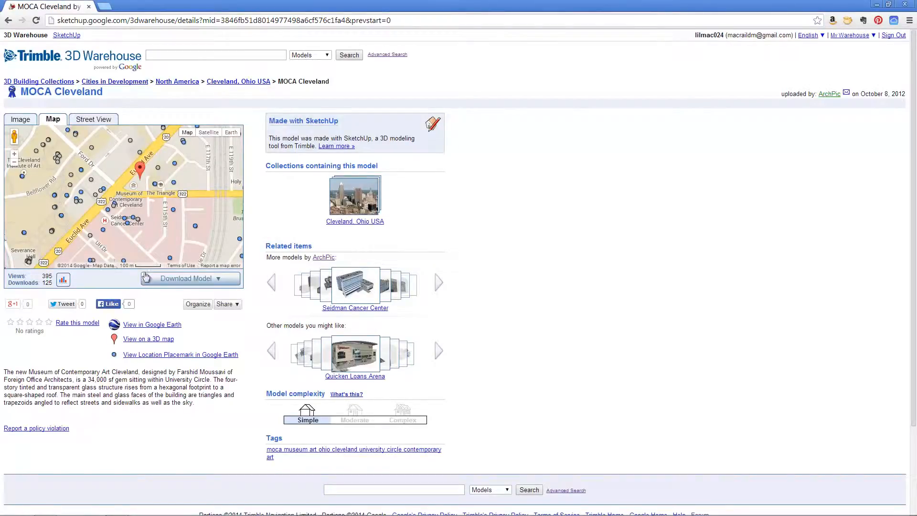
{"action": "left_click", "coordinate": [194, 279]}
{"action": "left_click", "coordinate": [197, 306]}
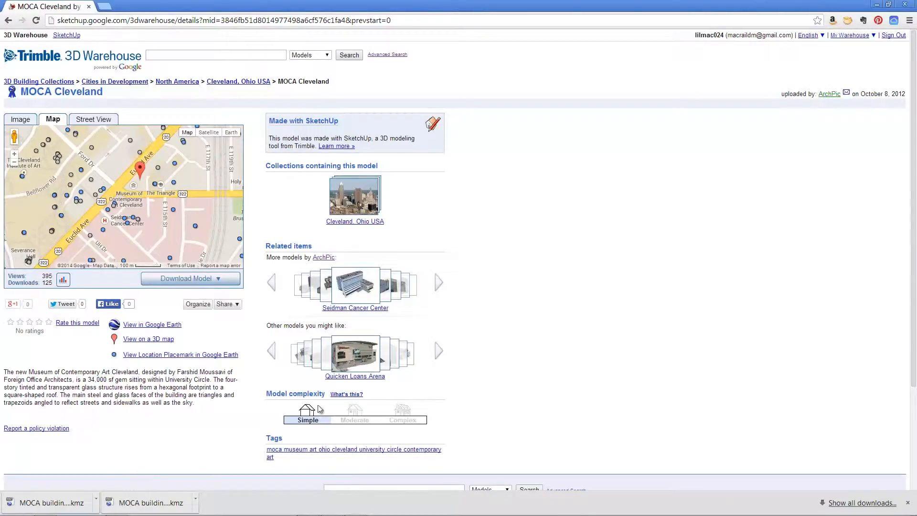
Return to SketchUp and import MOCA building and site.kmz from the Downloads folder into the geo-located site model.
{"action": "left_click", "coordinate": [875, 7]}
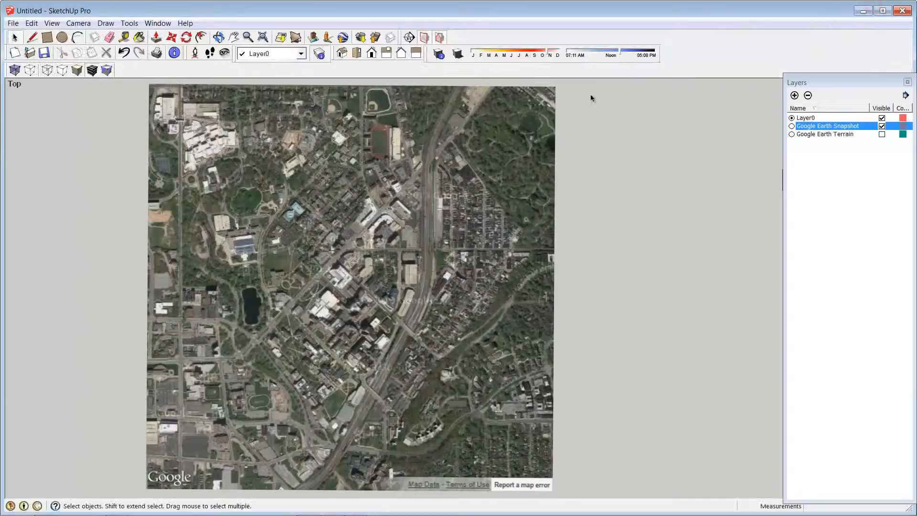
{"action": "left_click", "coordinate": [12, 24]}
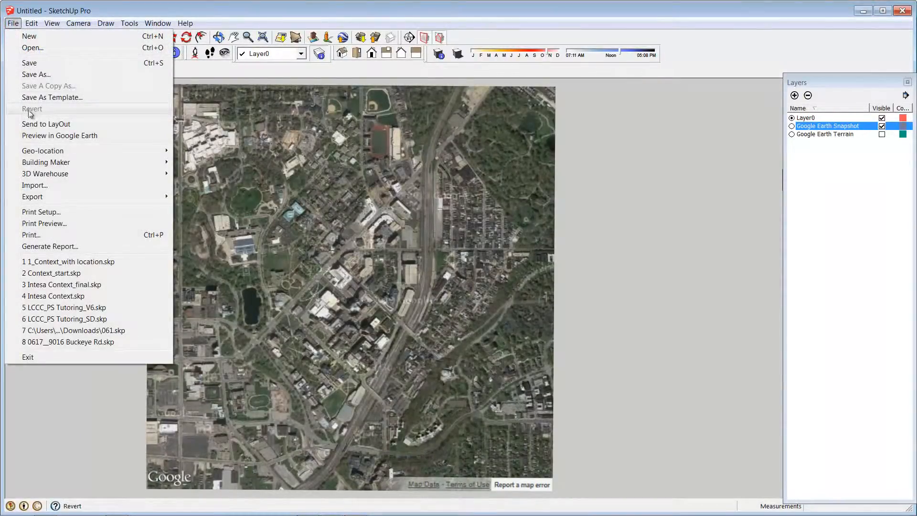
{"action": "left_click", "coordinate": [35, 185]}
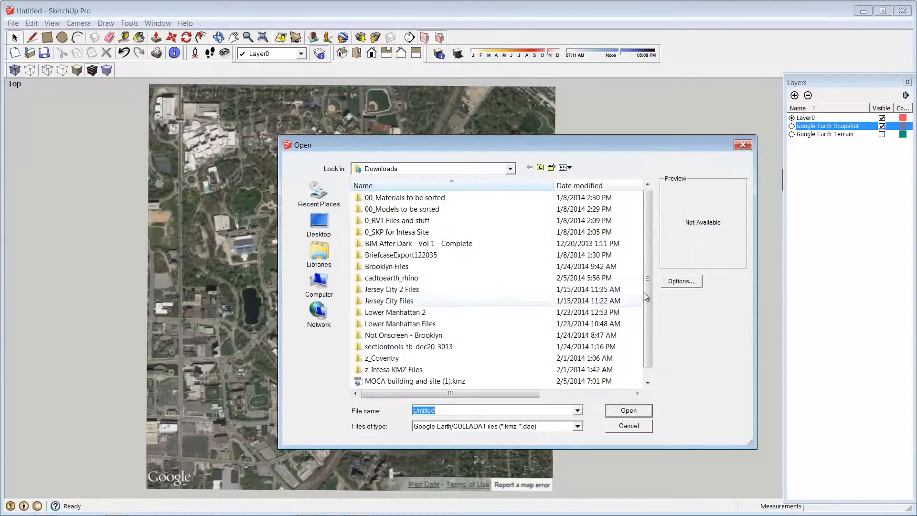
{"action": "left_click_drag", "start_coordinate": [650, 266], "coordinate": [665, 310]}
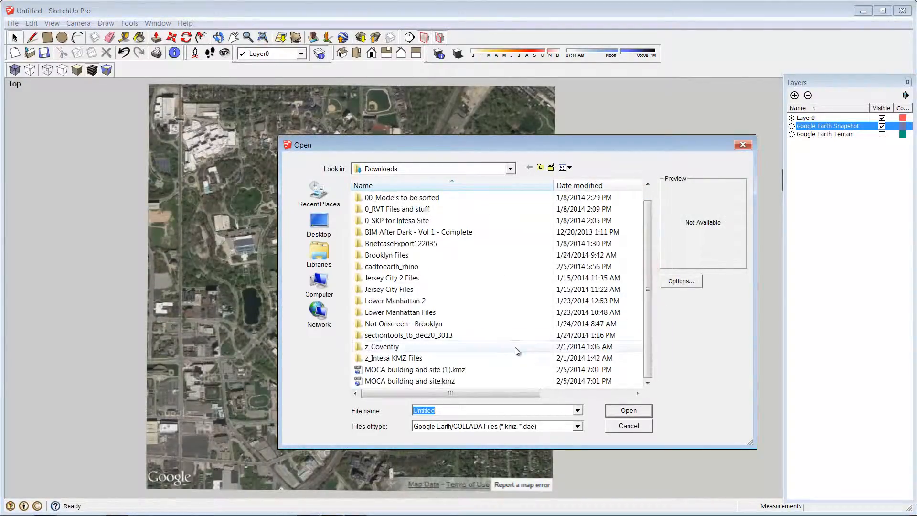
{"action": "left_click", "coordinate": [426, 381]}
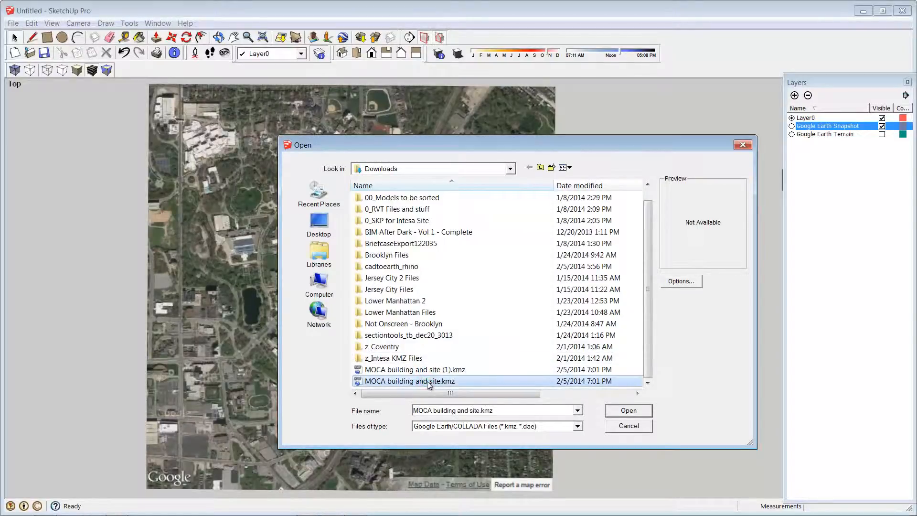
{"action": "left_click", "coordinate": [626, 411]}
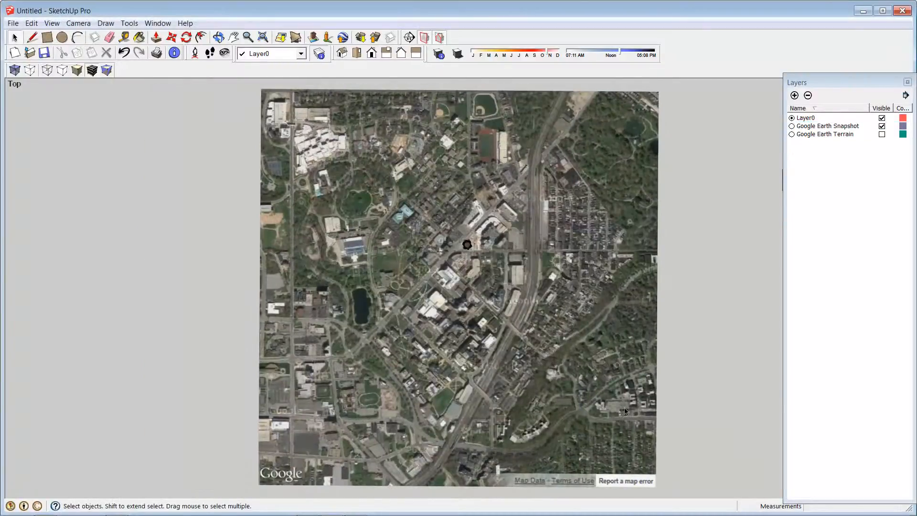
{"action": "scroll", "coordinate": [478, 257], "scroll_direction": "up", "scroll_amount": 10}
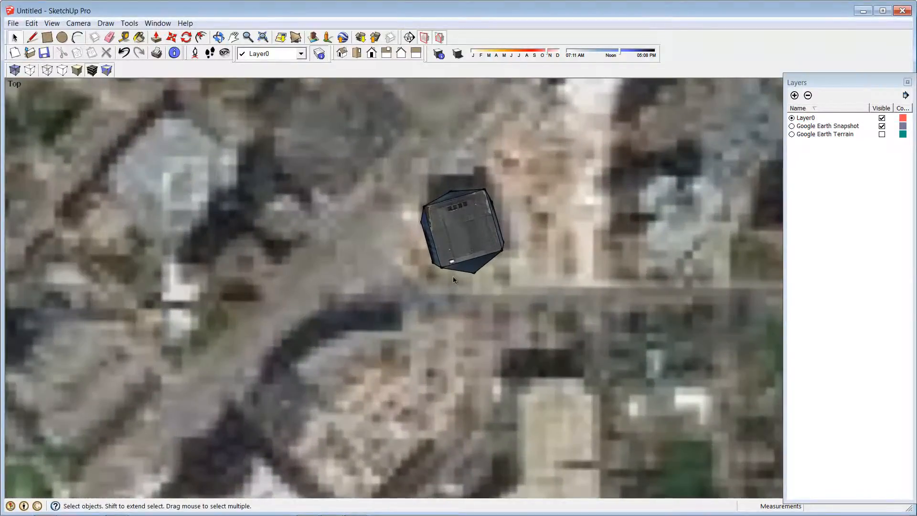
{"action": "middle_click_drag", "start_coordinate": [454, 279], "coordinate": [434, 344]}
{"action": "scroll", "coordinate": [362, 310], "scroll_direction": "down", "scroll_amount": 4}
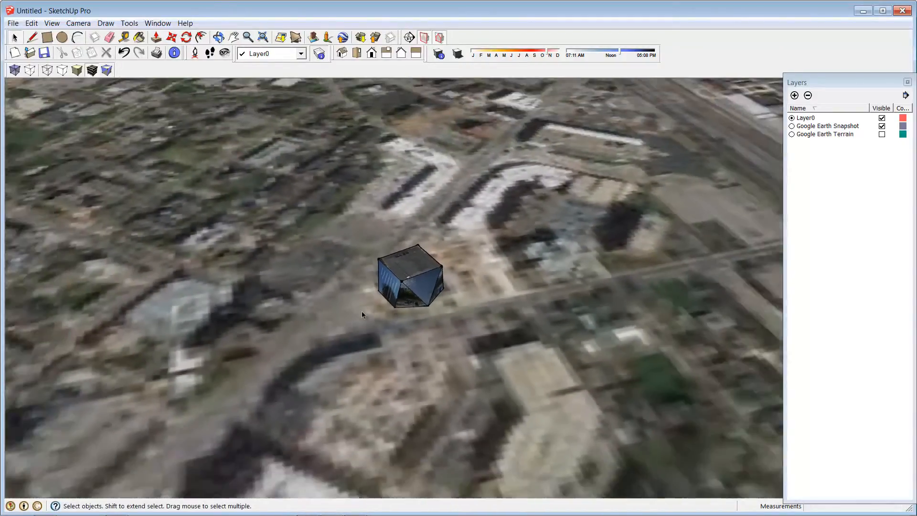
Switch back to 3D Warehouse in Chrome and open the Triangle Apartments building from the MOCA location map in a new browser tab.
{"action": "key", "text": "alt+Tab"}
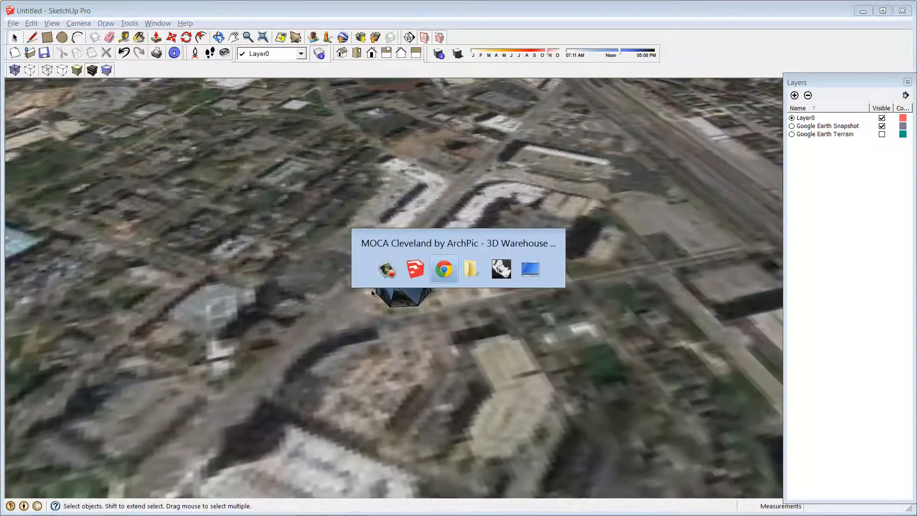
{"action": "left_click", "coordinate": [442, 269]}
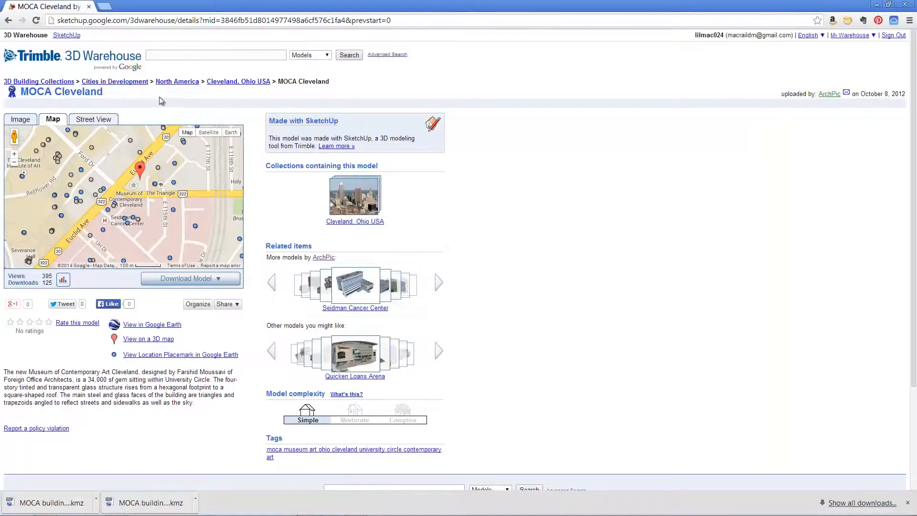
{"action": "scroll", "coordinate": [117, 188], "scroll_direction": "up", "scroll_amount": 3}
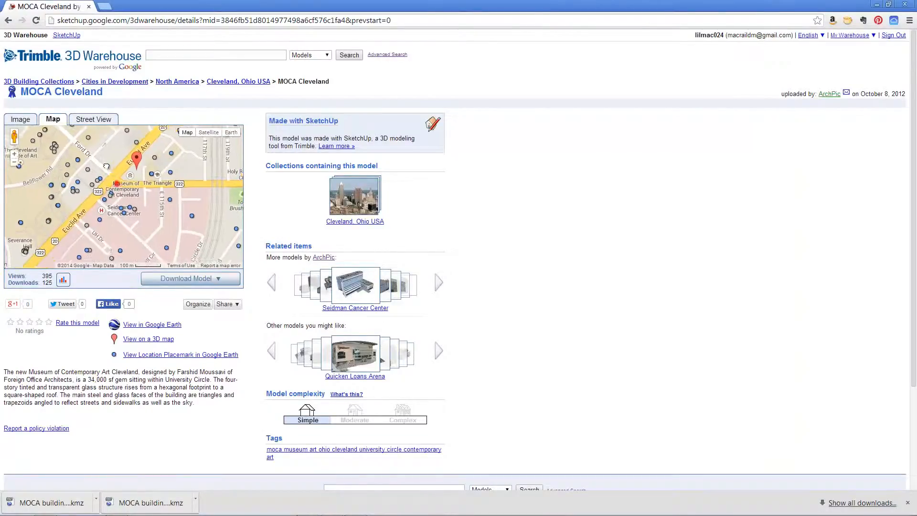
{"action": "scroll", "coordinate": [145, 169], "scroll_direction": "up", "scroll_amount": 1}
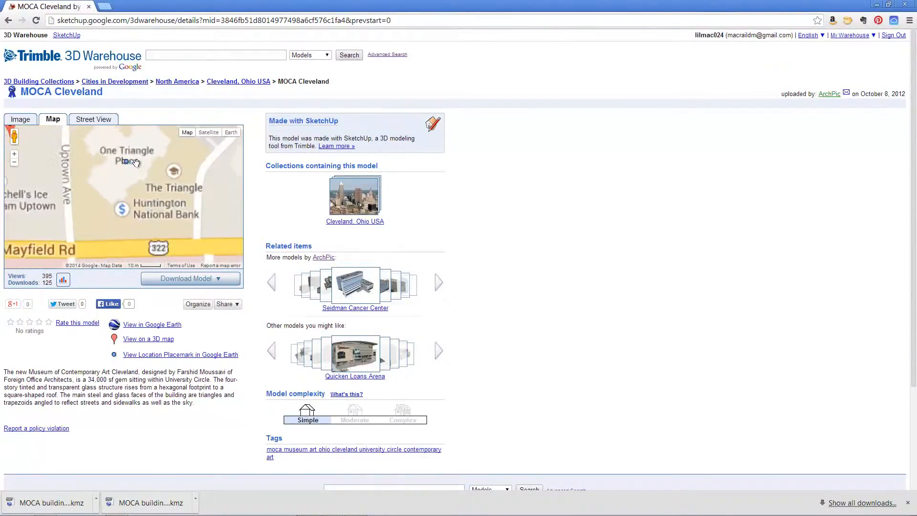
{"action": "scroll", "coordinate": [136, 188], "scroll_direction": "down", "scroll_amount": 1}
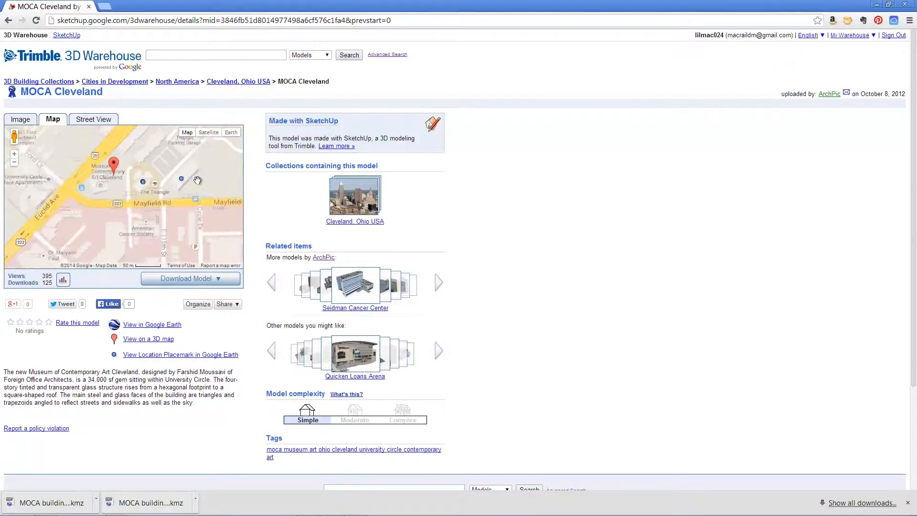
{"action": "scroll", "coordinate": [182, 181], "scroll_direction": "down", "scroll_amount": 1}
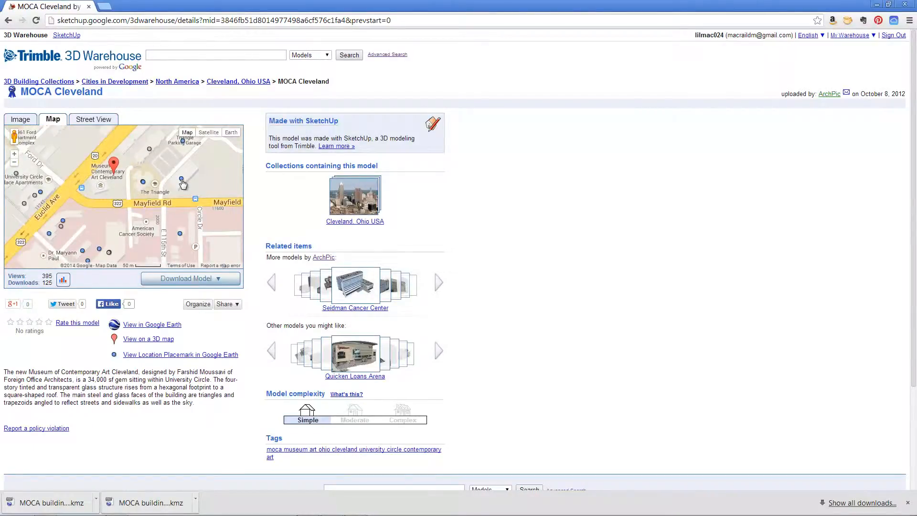
{"action": "left_click", "coordinate": [182, 182]}
{"action": "right_click", "coordinate": [131, 144]}
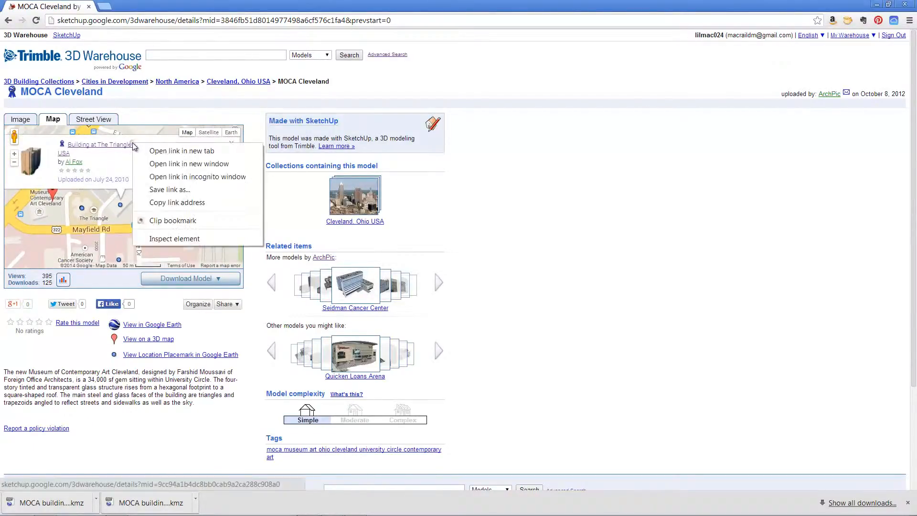
{"action": "left_click", "coordinate": [182, 151]}
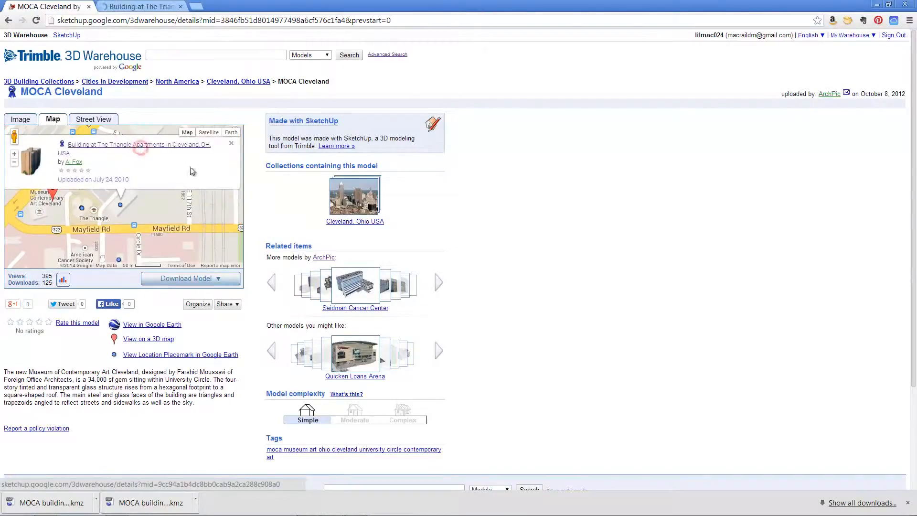
{"action": "left_click", "coordinate": [232, 145]}
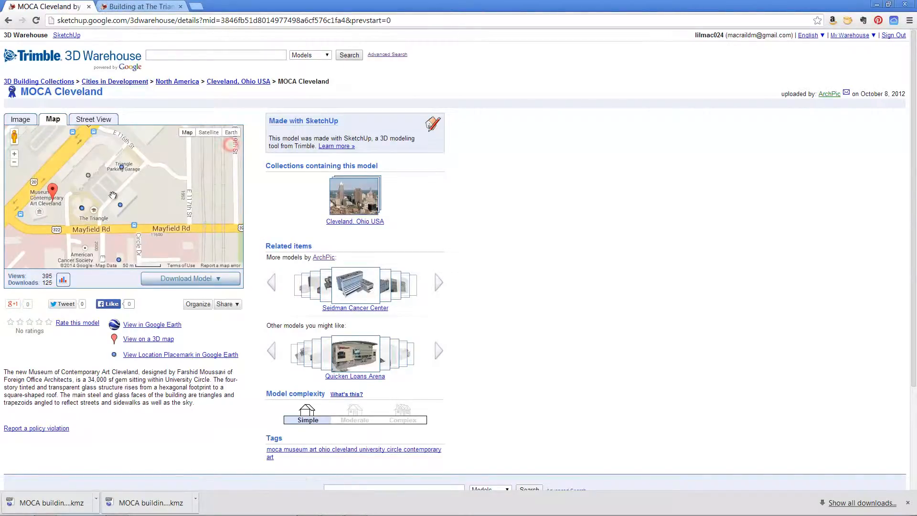
Open the Parking Garage in Cleveland and Triangle Apartments at University Circle models from the MOCA location map in new browser tabs.
{"action": "left_click", "coordinate": [122, 166]}
{"action": "right_click", "coordinate": [125, 154]}
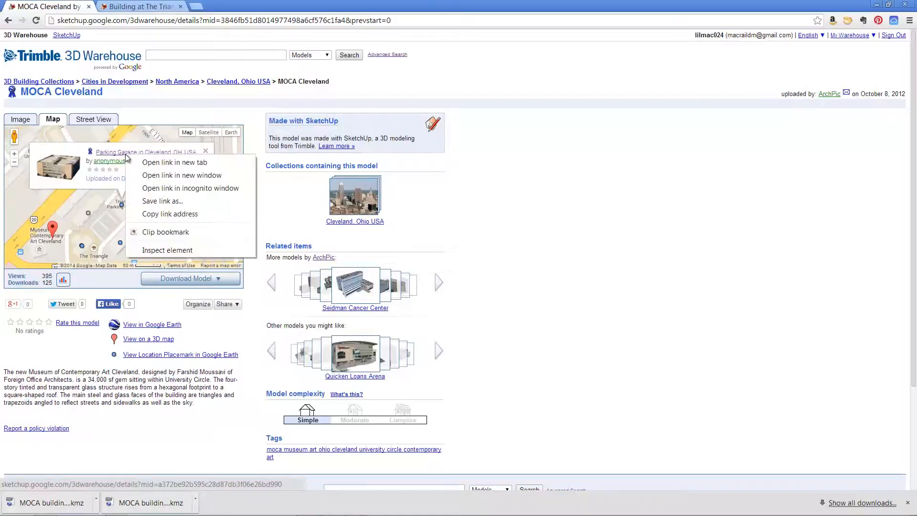
{"action": "left_click", "coordinate": [152, 163]}
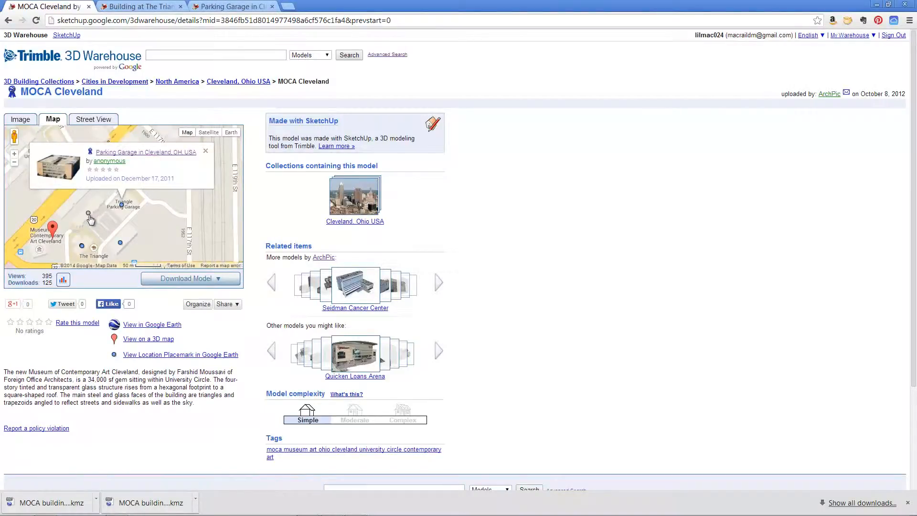
{"action": "left_click", "coordinate": [88, 214]}
{"action": "right_click", "coordinate": [109, 161]}
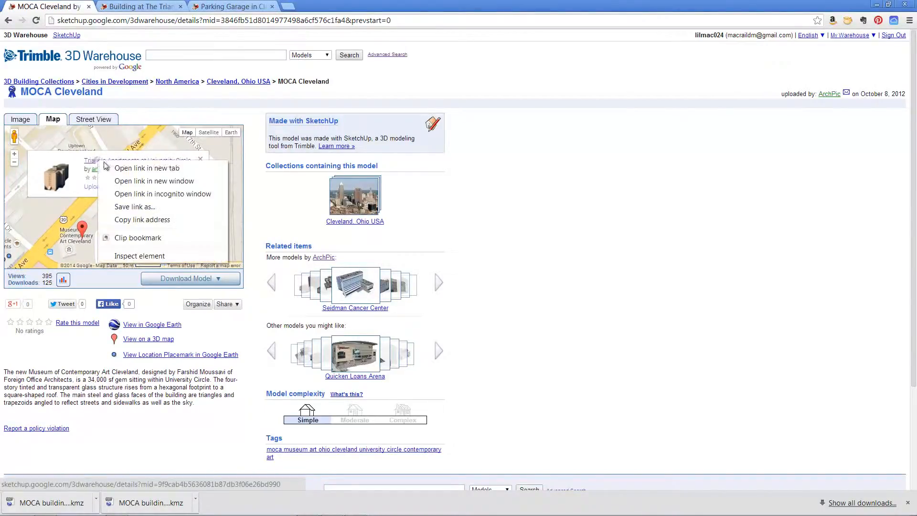
{"action": "left_click", "coordinate": [110, 165]}
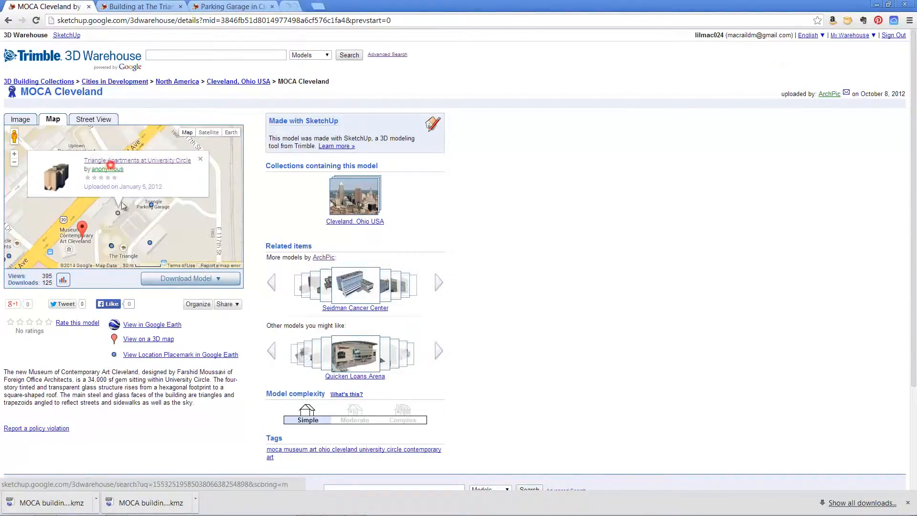
Open the Building in Cleveland, OH, USA model beside The Triangle from the map in a new browser tab.
{"action": "left_click", "coordinate": [112, 246]}
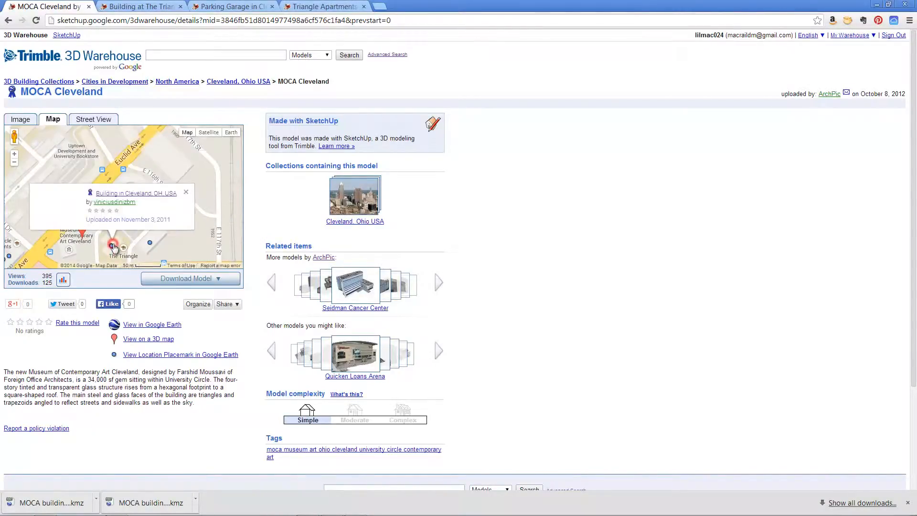
{"action": "right_click", "coordinate": [113, 196]}
{"action": "left_click", "coordinate": [132, 201]}
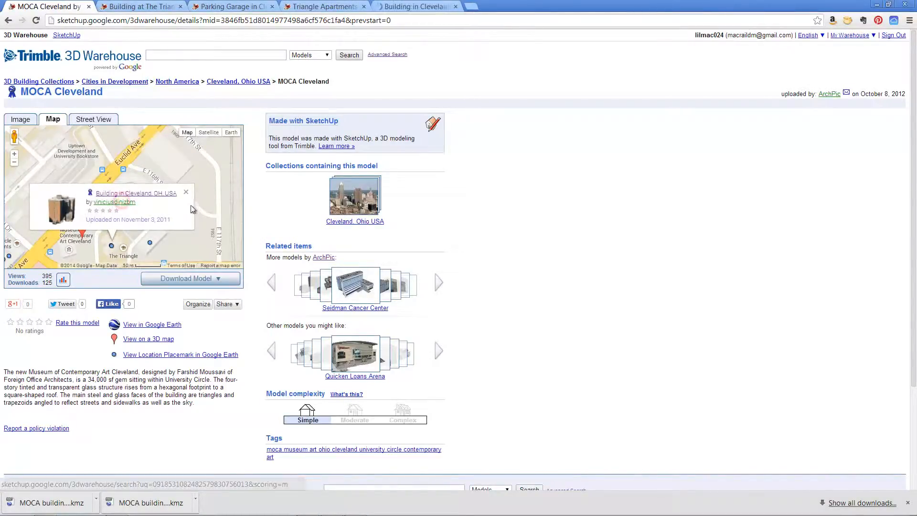
Preview the Joseph McCullough Center for the Visual Arts and the overlapping building models clustered near it on the map.
{"action": "left_click", "coordinate": [184, 206]}
{"action": "mouse_move", "coordinate": [184, 206]}
{"action": "left_mouse_down"}
{"action": "mouse_move", "coordinate": [164, 190]}
{"action": "mouse_move", "coordinate": [151, 211]}
{"action": "left_mouse_up"}
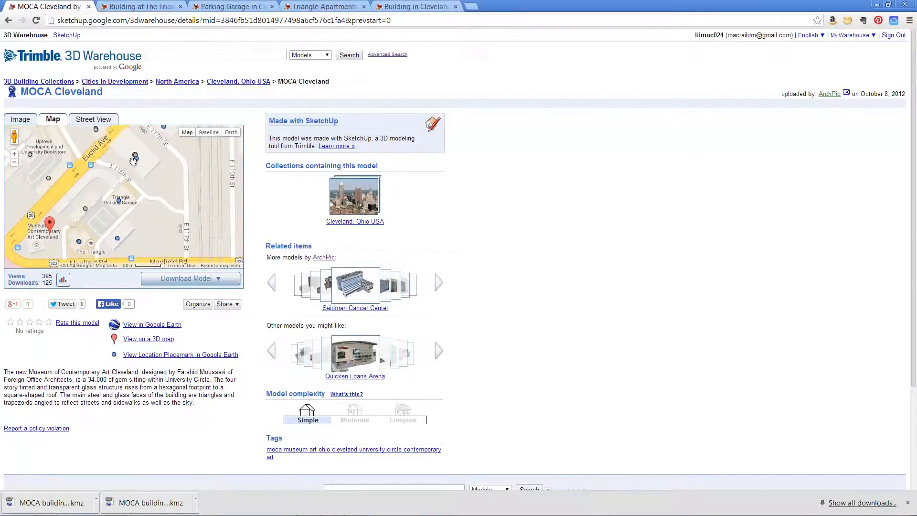
{"action": "left_click", "coordinate": [136, 160]}
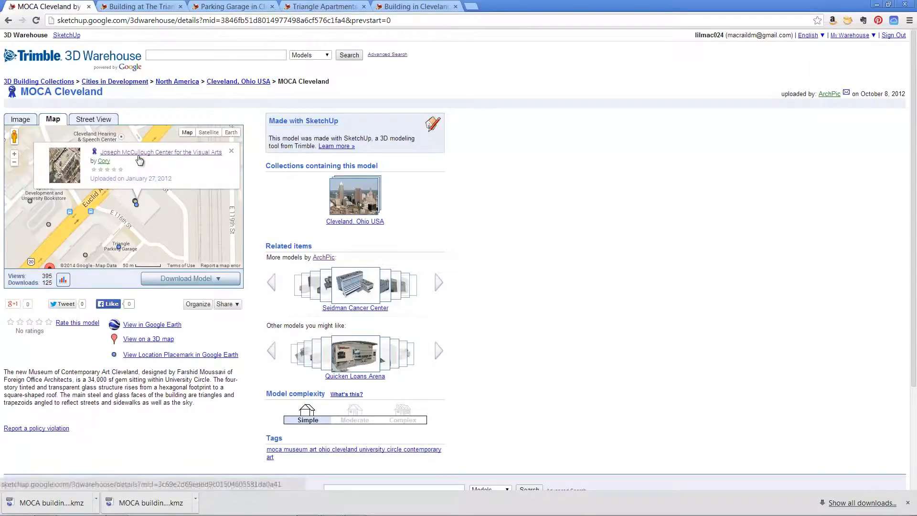
{"action": "scroll", "coordinate": [143, 213], "scroll_direction": "up", "scroll_amount": 2}
{"action": "scroll", "coordinate": [109, 164], "scroll_direction": "up", "scroll_amount": 2}
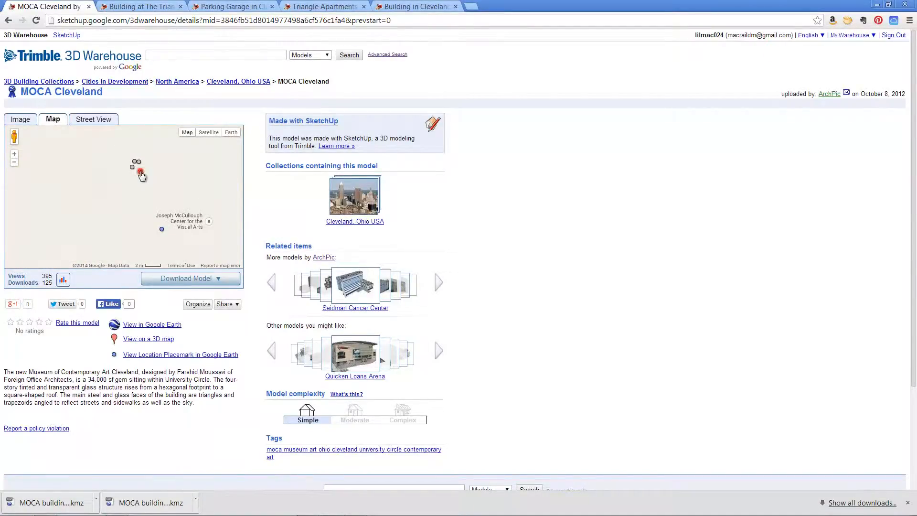
{"action": "left_click", "coordinate": [140, 173]}
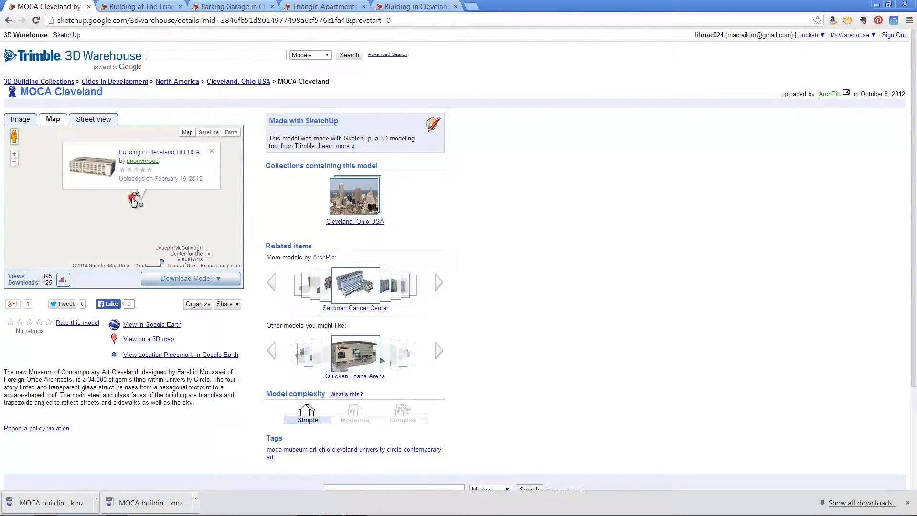
{"action": "left_click", "coordinate": [133, 197]}
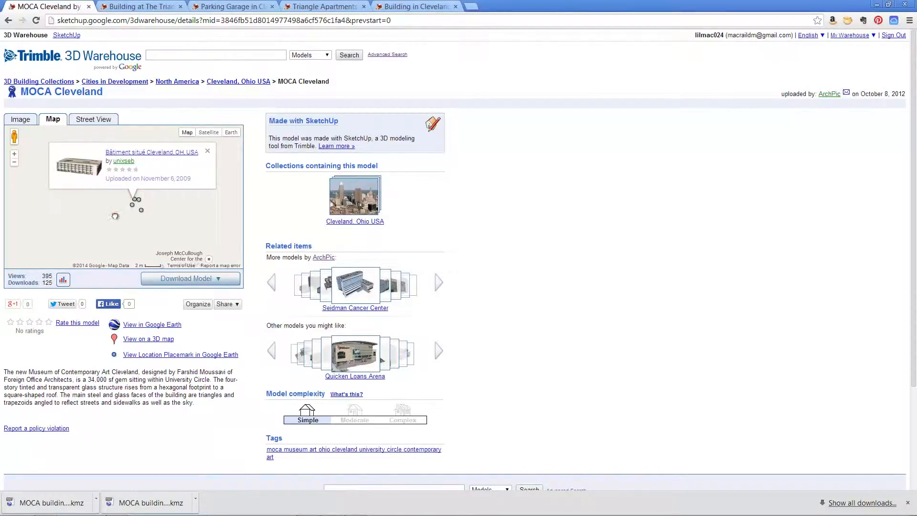
Open the Joseph McCullough Center for the Visual Arts model page and show its download formats.
{"action": "left_click_drag", "start_coordinate": [115, 214], "coordinate": [79, 179]}
{"action": "left_click", "coordinate": [125, 231]}
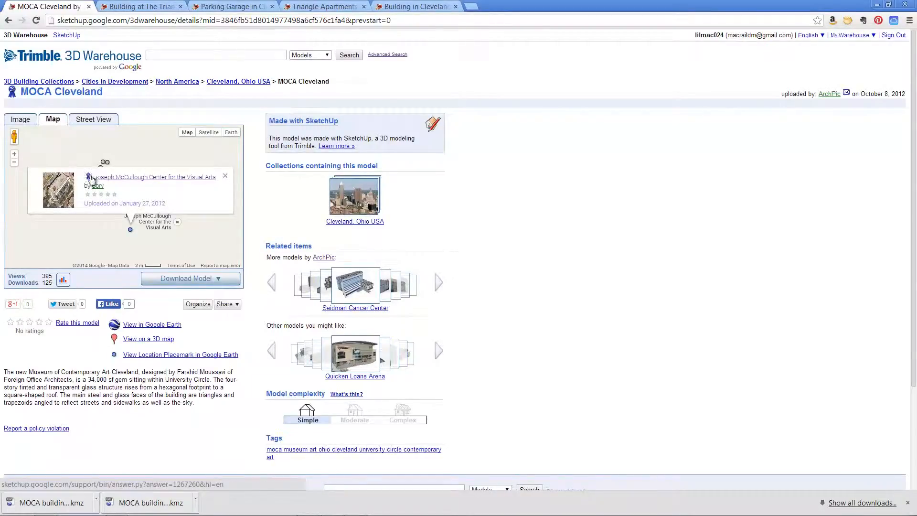
{"action": "left_click", "coordinate": [137, 177]}
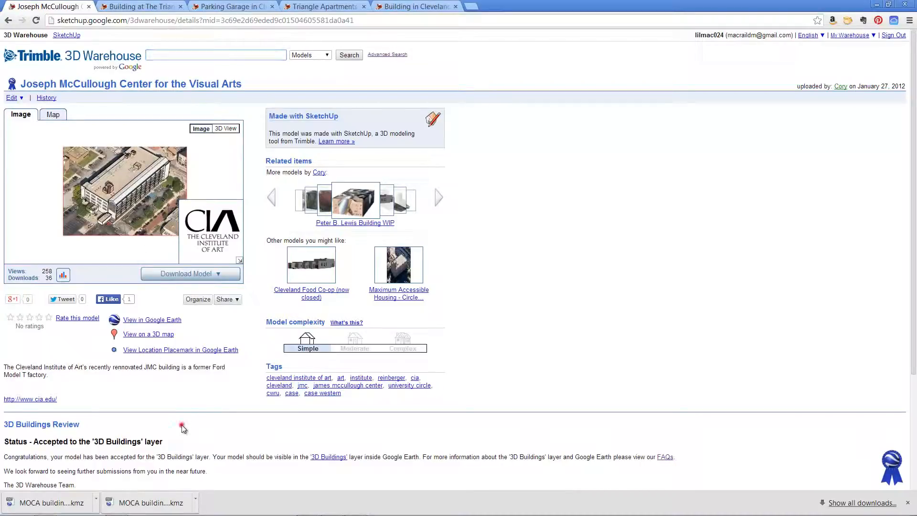
{"action": "scroll", "coordinate": [181, 425], "scroll_direction": "down", "scroll_amount": 3}
{"action": "scroll", "coordinate": [180, 404], "scroll_direction": "up", "scroll_amount": 3}
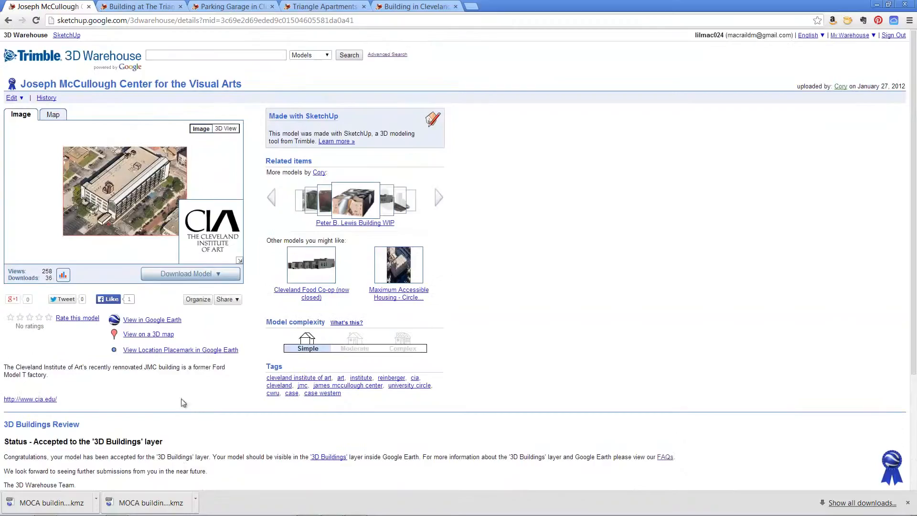
{"action": "left_click", "coordinate": [210, 273]}
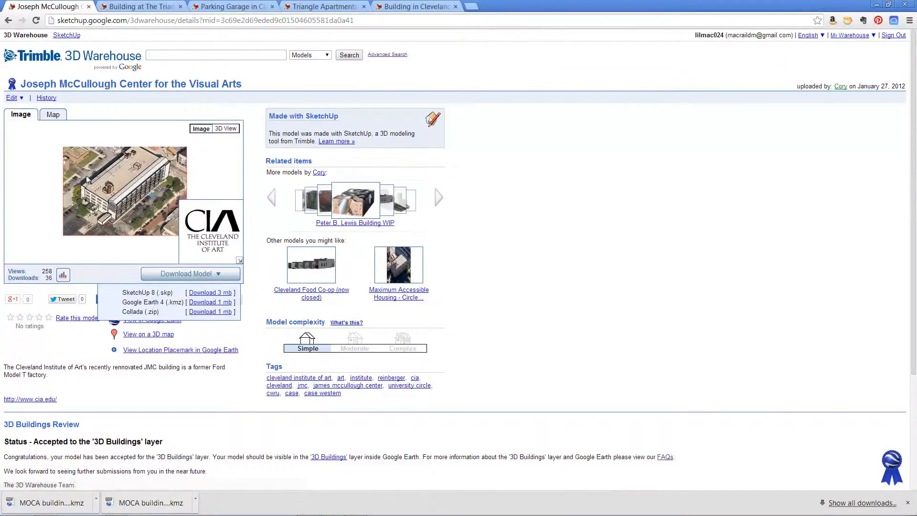
Examine the Joseph McCullough Center's location map for neighbouring models around the Triangle Parking Garage and Euclid Ave.
{"action": "left_click", "coordinate": [54, 116]}
{"action": "scroll", "coordinate": [149, 193], "scroll_direction": "up", "scroll_amount": 3}
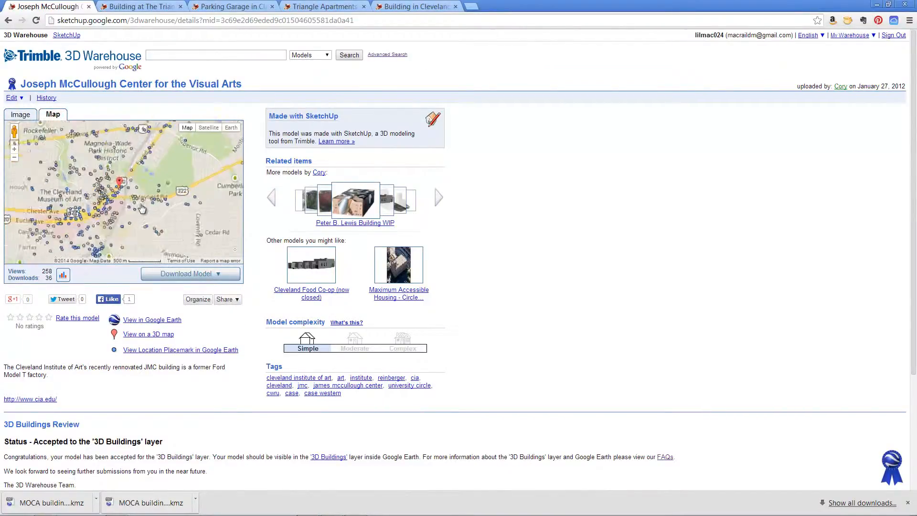
{"action": "scroll", "coordinate": [133, 175], "scroll_direction": "up", "scroll_amount": 1}
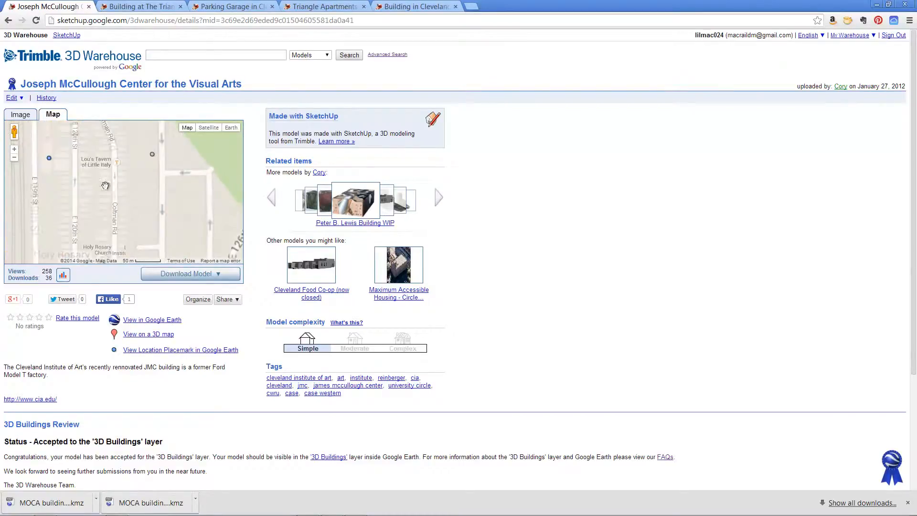
{"action": "left_click_drag", "start_coordinate": [96, 189], "coordinate": [262, 213]}
{"action": "left_click_drag", "start_coordinate": [142, 217], "coordinate": [159, 179]}
{"action": "scroll", "coordinate": [79, 209], "scroll_direction": "up", "scroll_amount": 1}
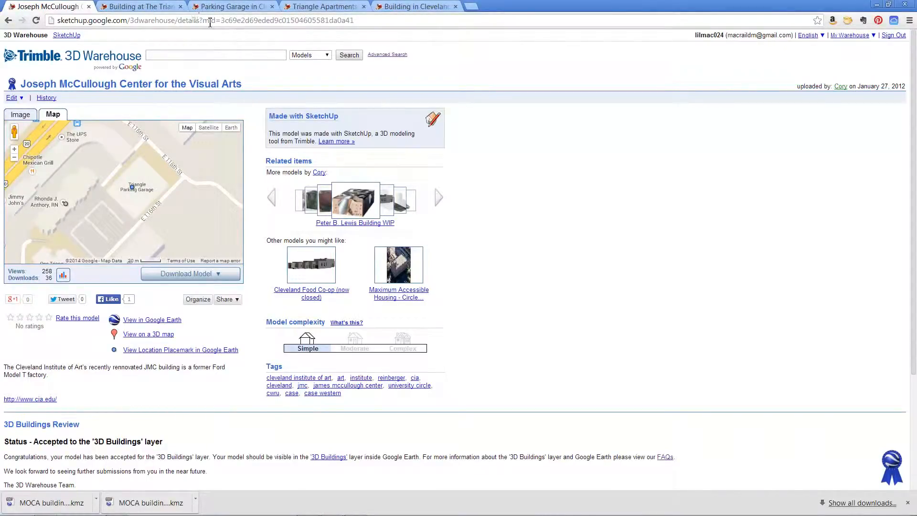
{"action": "left_click_drag", "start_coordinate": [194, 221], "coordinate": [198, 199]}
{"action": "scroll", "coordinate": [197, 198], "scroll_direction": "down", "scroll_amount": 3}
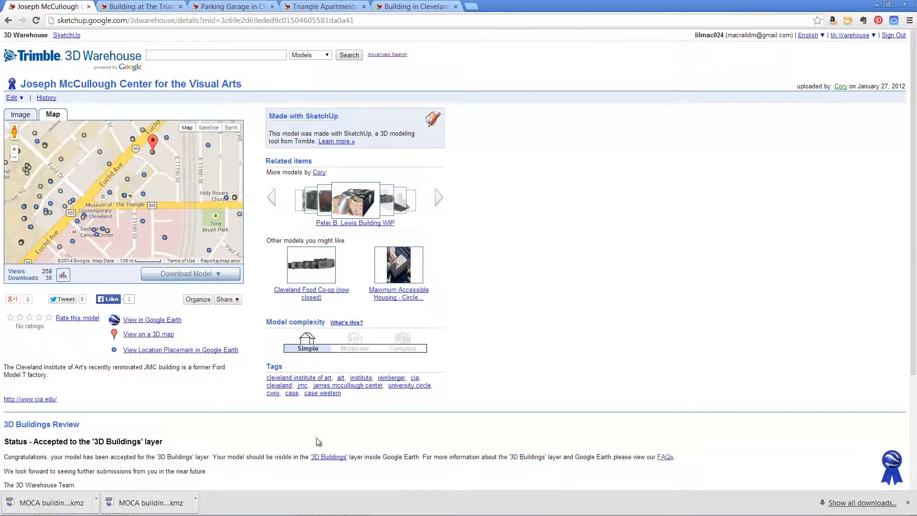
{"action": "left_click_drag", "start_coordinate": [183, 240], "coordinate": [187, 219]}
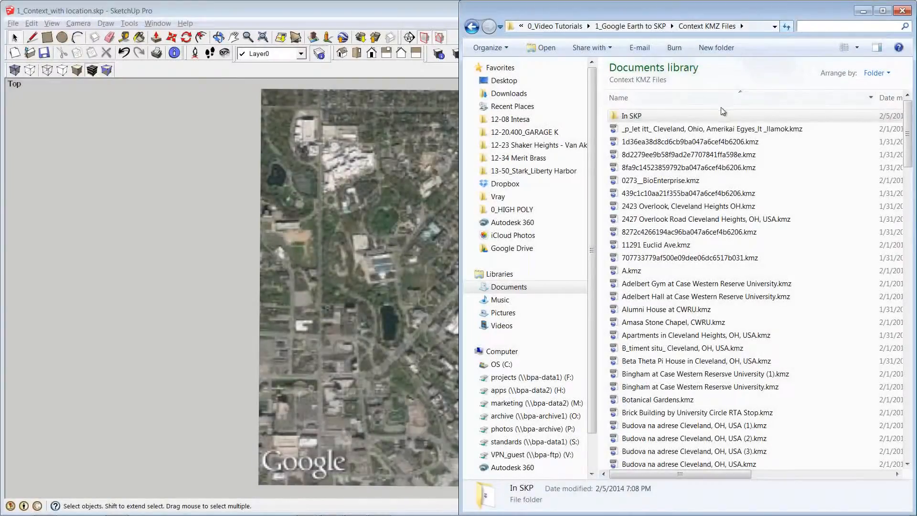
Look through the building files in the Context KMZ Files folder and check the contents of its In SKP subfolder.
{"action": "left_click", "coordinate": [692, 142]}
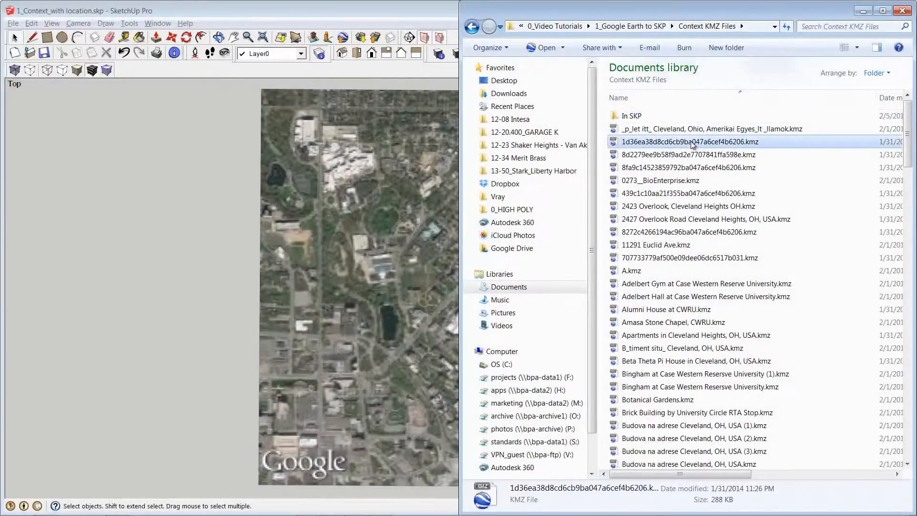
{"action": "scroll", "coordinate": [692, 144], "scroll_direction": "down", "scroll_amount": 3}
{"action": "scroll", "coordinate": [692, 143], "scroll_direction": "down", "scroll_amount": 15}
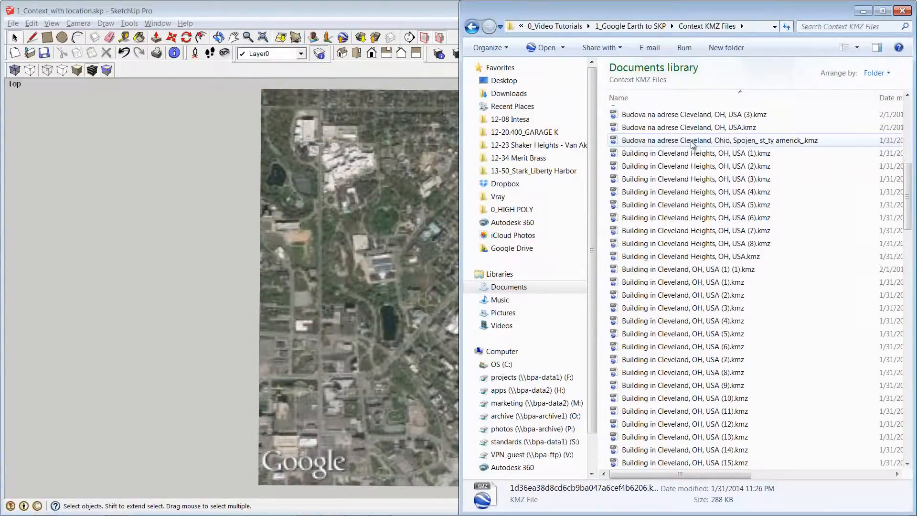
{"action": "scroll", "coordinate": [692, 143], "scroll_direction": "down", "scroll_amount": 20}
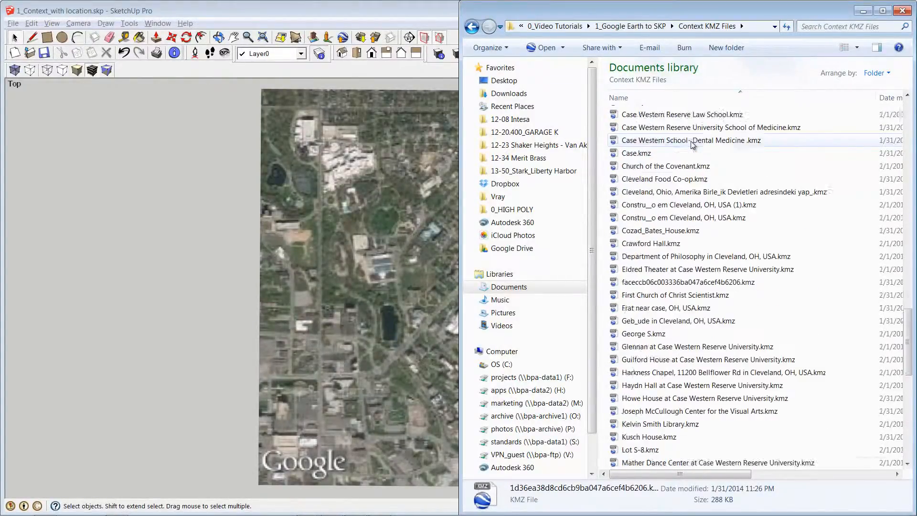
{"action": "scroll", "coordinate": [691, 144], "scroll_direction": "down", "scroll_amount": 1}
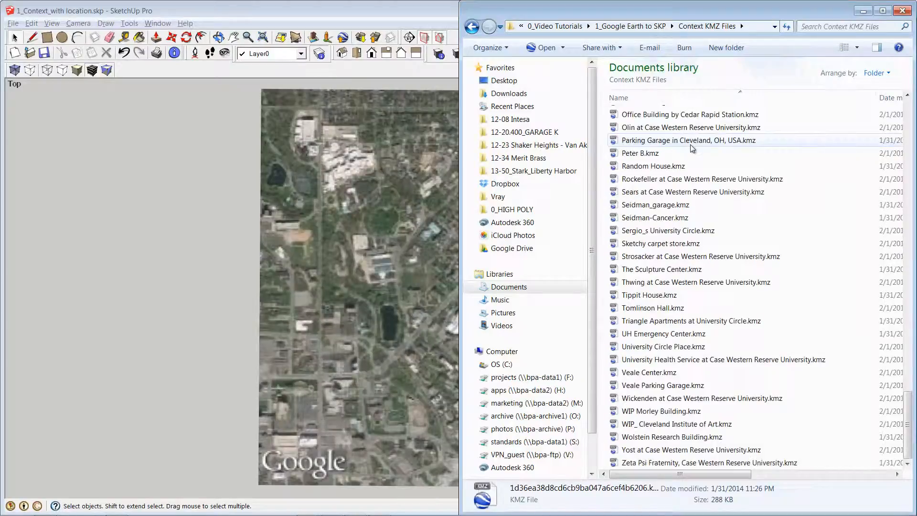
{"action": "scroll", "coordinate": [691, 145], "scroll_direction": "up", "scroll_amount": 20}
{"action": "scroll", "coordinate": [691, 147], "scroll_direction": "up", "scroll_amount": 15}
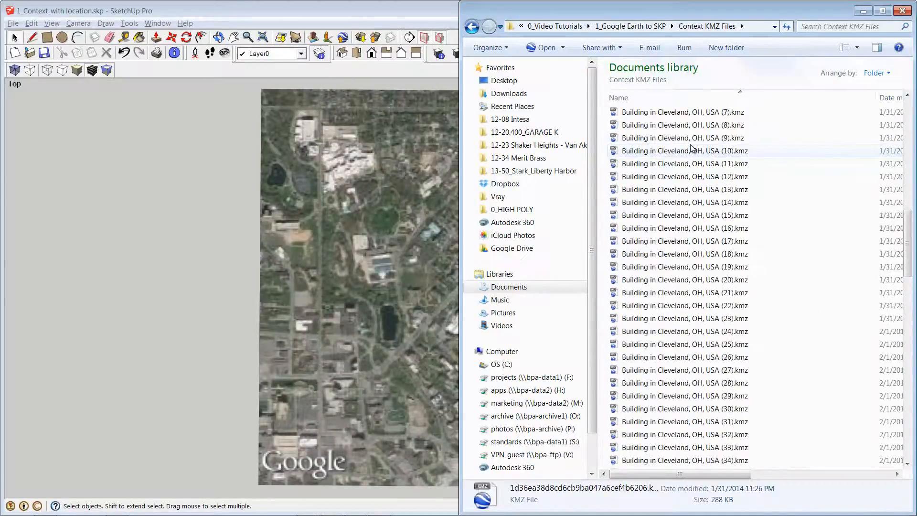
{"action": "scroll", "coordinate": [691, 147], "scroll_direction": "up", "scroll_amount": 4}
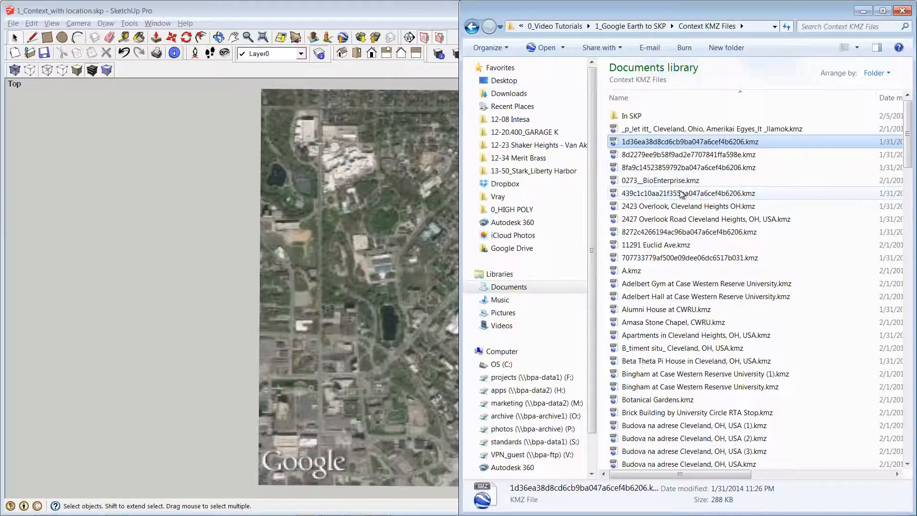
{"action": "double_click", "coordinate": [634, 119]}
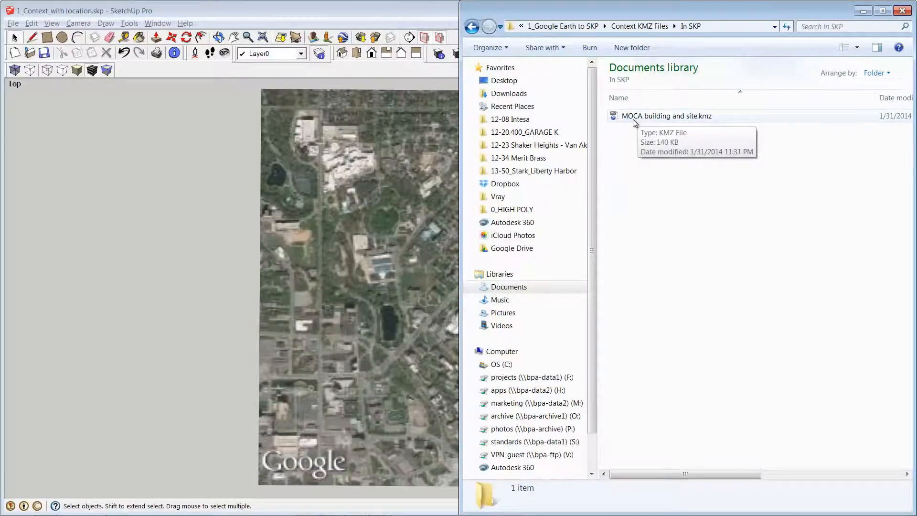
{"action": "left_click", "coordinate": [631, 28]}
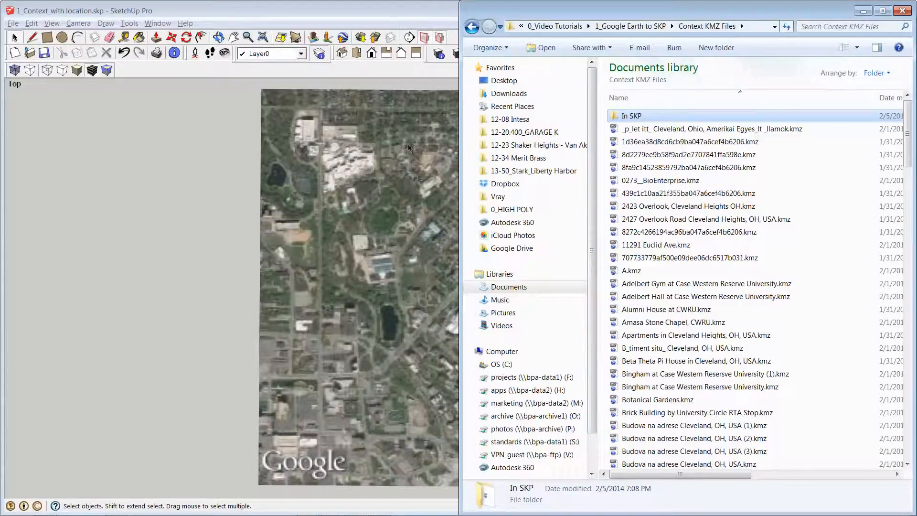
Maximize SketchUp and import _p_let itt_ Cleveland, Ohio, Amerikai Egyes_lt _llamok.kmz from Context KMZ Files, preserving its geo-location.
{"action": "double_click", "coordinate": [133, 9]}
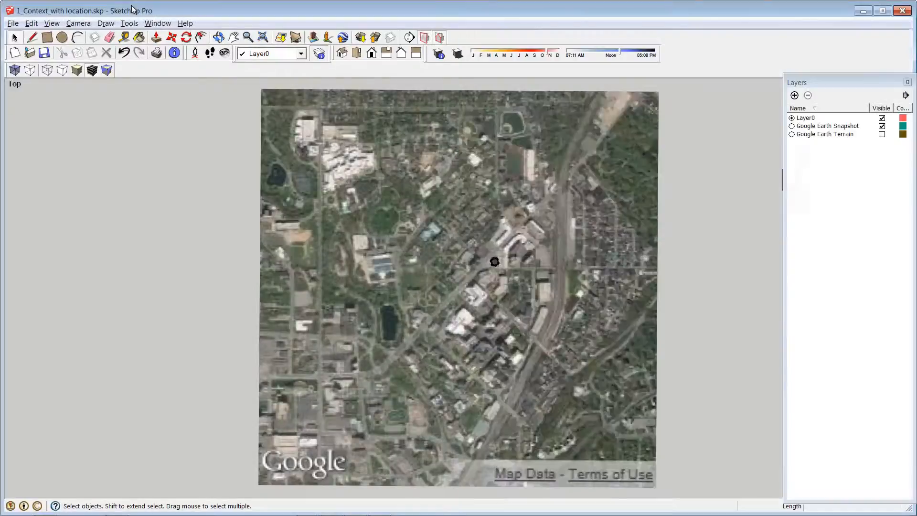
{"action": "left_click", "coordinate": [12, 23]}
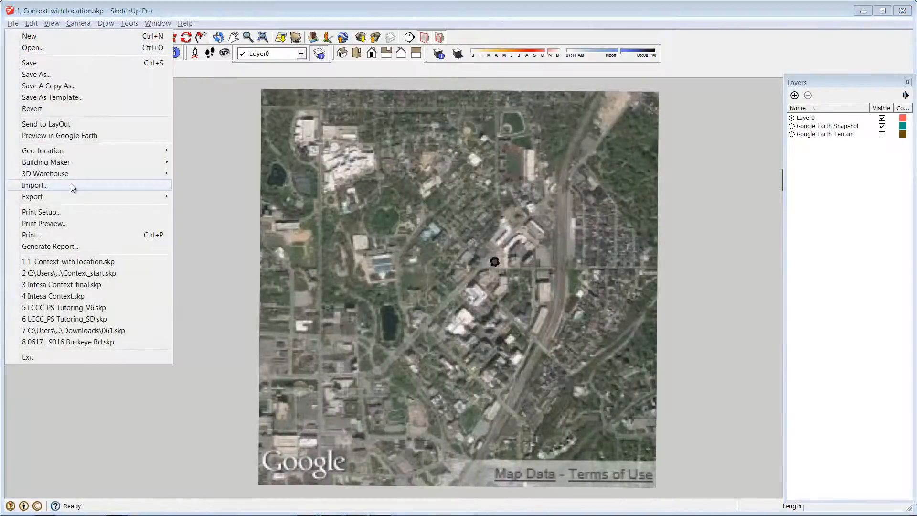
{"action": "left_click", "coordinate": [73, 187]}
{"action": "left_click", "coordinate": [412, 209]}
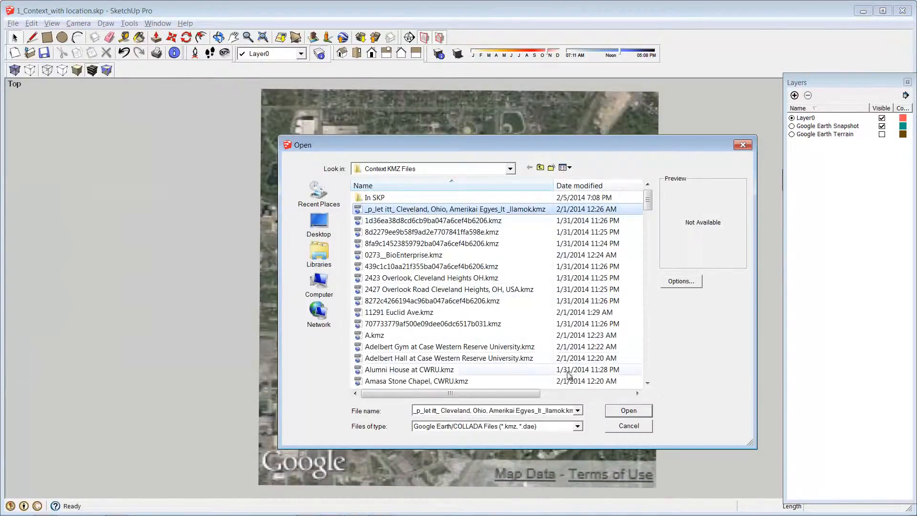
{"action": "left_click", "coordinate": [615, 412]}
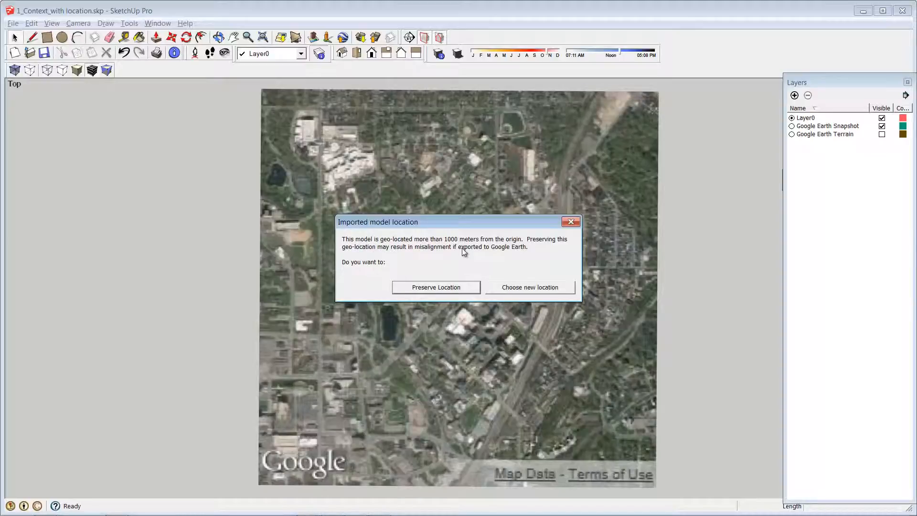
{"action": "left_click", "coordinate": [441, 288]}
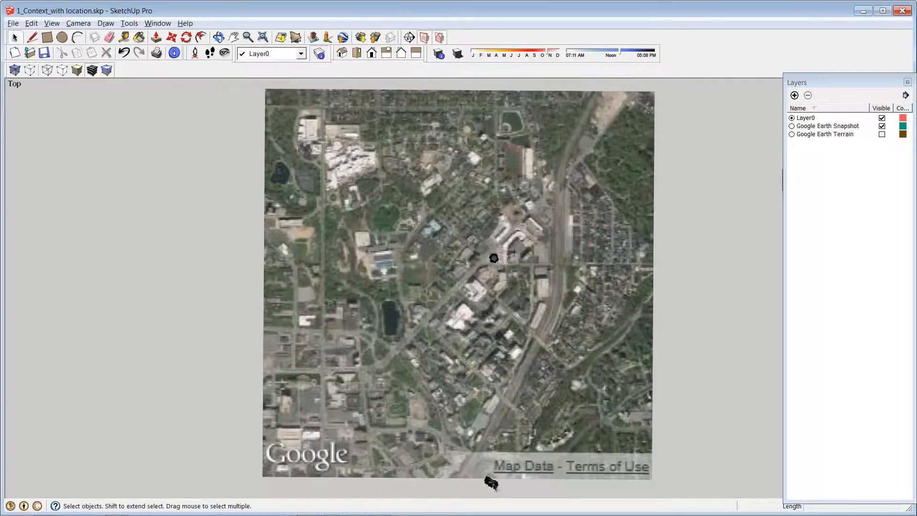
Add a second Google Earth imagery tile covering the area south of the existing snapshot, cropping the bottom of the region before grabbing it.
{"action": "left_click", "coordinate": [13, 23]}
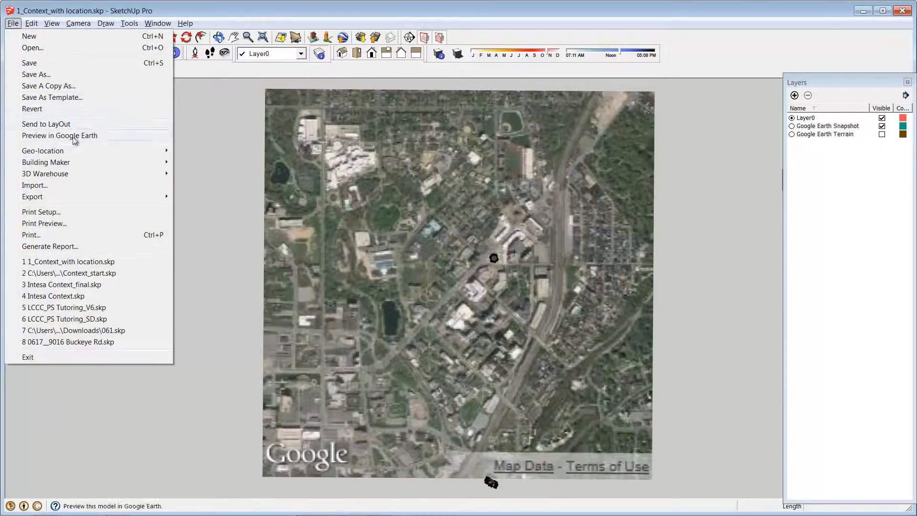
{"action": "mouse_move", "coordinate": [75, 153]}
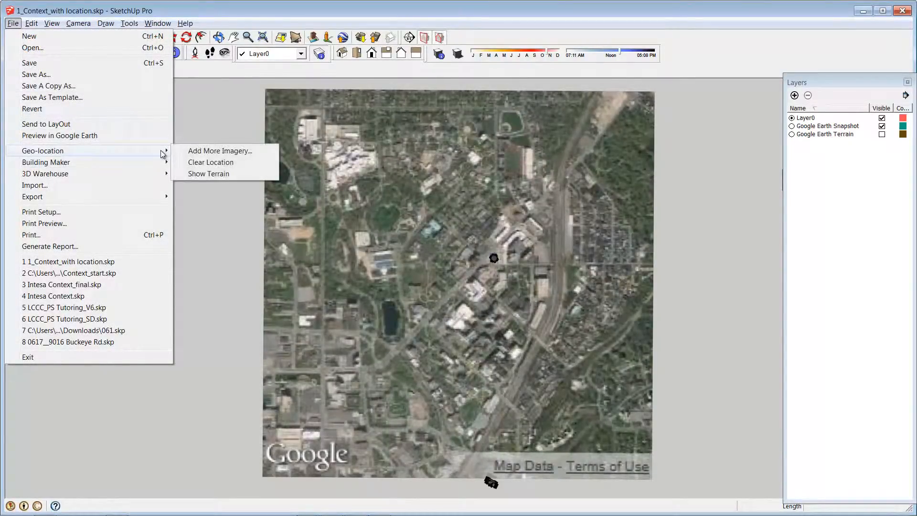
{"action": "left_click", "coordinate": [204, 152]}
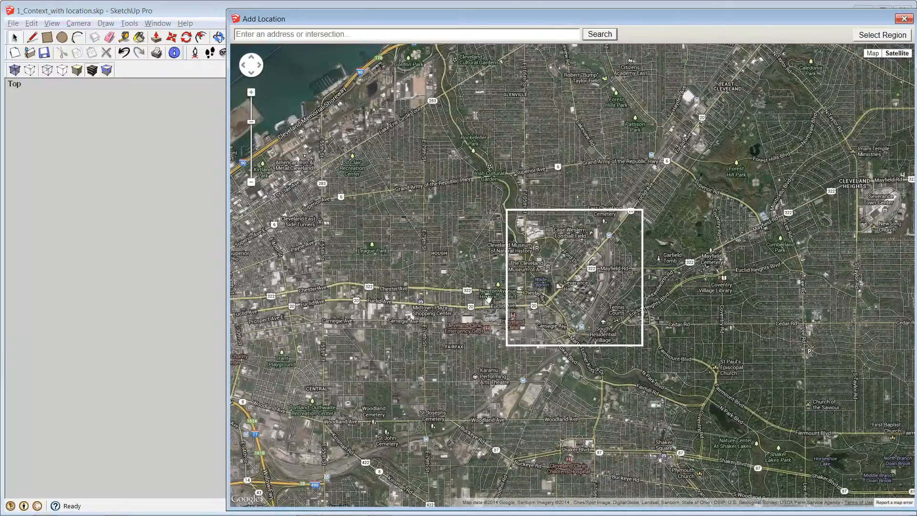
{"action": "mouse_move", "coordinate": [847, 21]}
{"action": "left_mouse_down"}
{"action": "mouse_move", "coordinate": [3, 269]}
{"action": "mouse_move", "coordinate": [52, 215]}
{"action": "mouse_move", "coordinate": [88, 229]}
{"action": "mouse_move", "coordinate": [318, 188]}
{"action": "mouse_move", "coordinate": [512, 128]}
{"action": "mouse_move", "coordinate": [731, 114]}
{"action": "mouse_move", "coordinate": [749, 34]}
{"action": "left_mouse_up"}
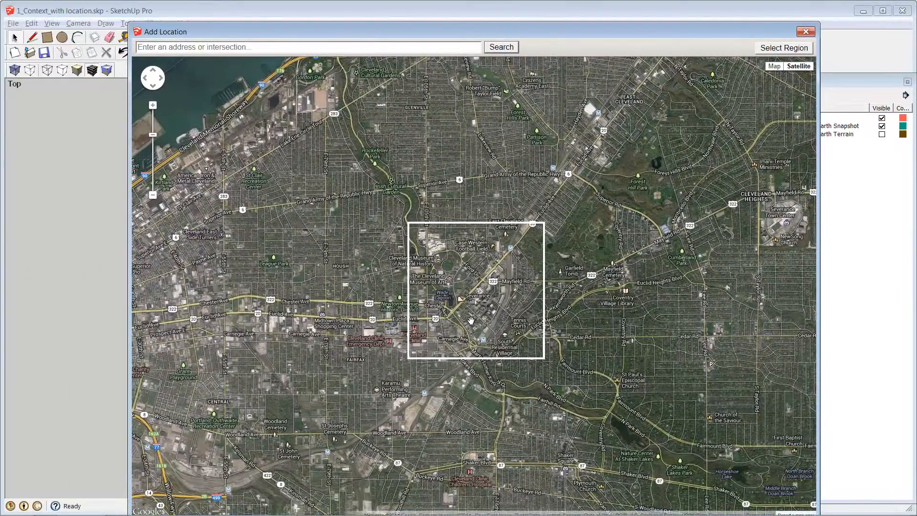
{"action": "left_click_drag", "start_coordinate": [471, 320], "coordinate": [478, 243]}
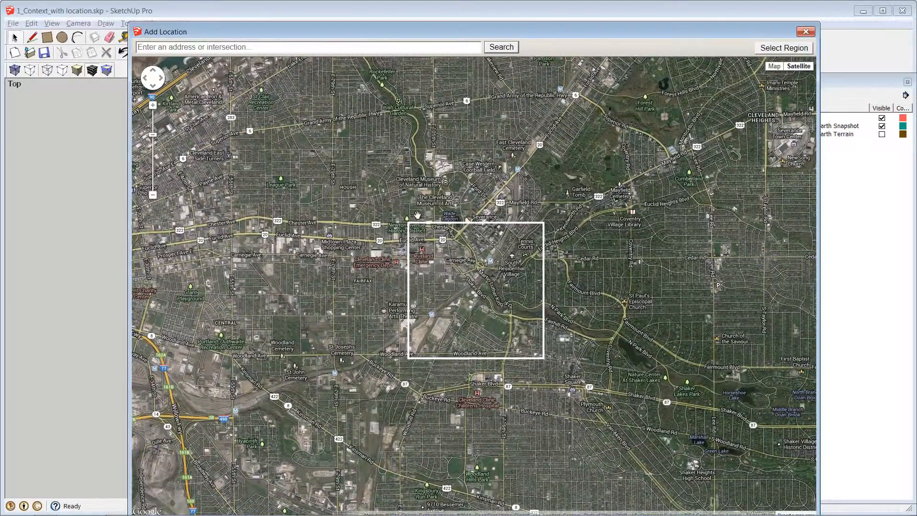
{"action": "left_click", "coordinate": [804, 50]}
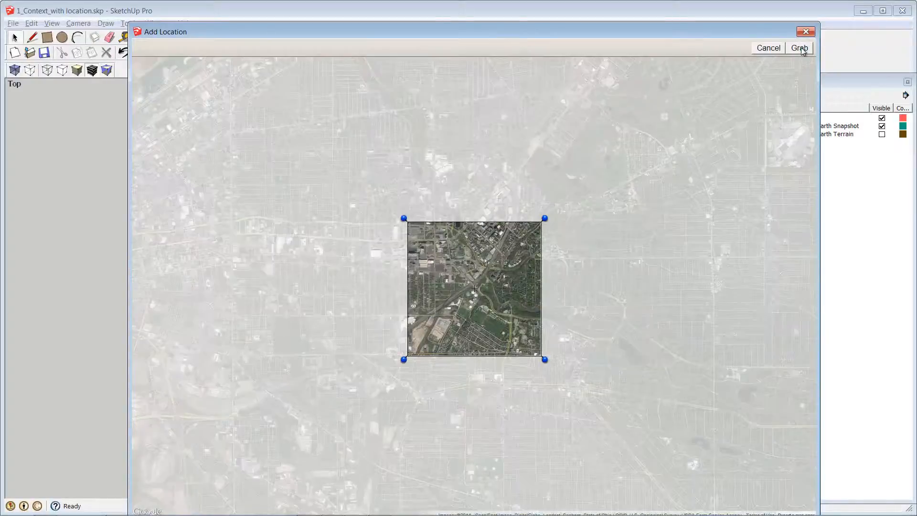
{"action": "left_click_drag", "start_coordinate": [545, 360], "coordinate": [545, 327]}
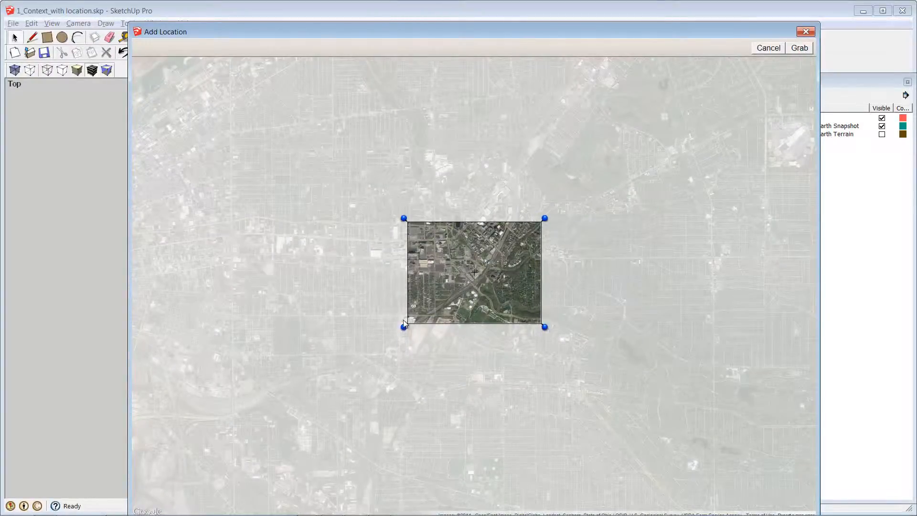
{"action": "left_click", "coordinate": [798, 48]}
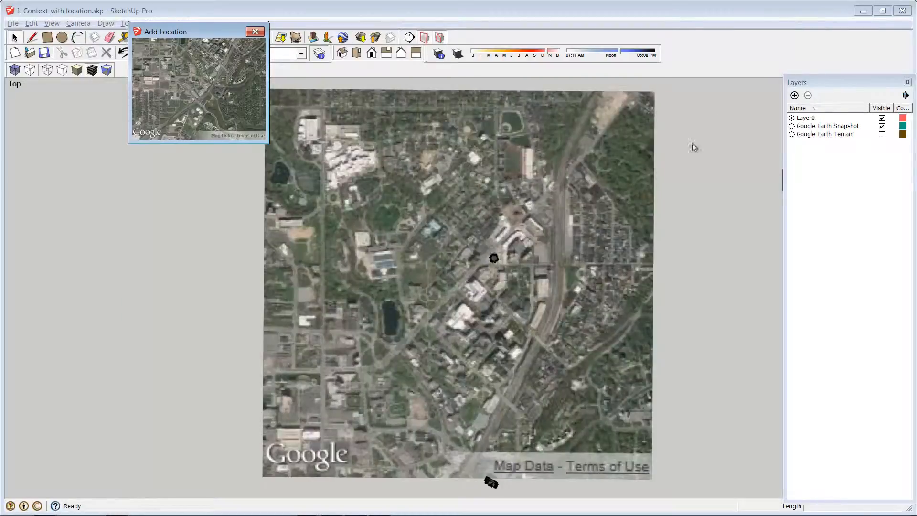
{"action": "key", "text": "alt+Tab"}
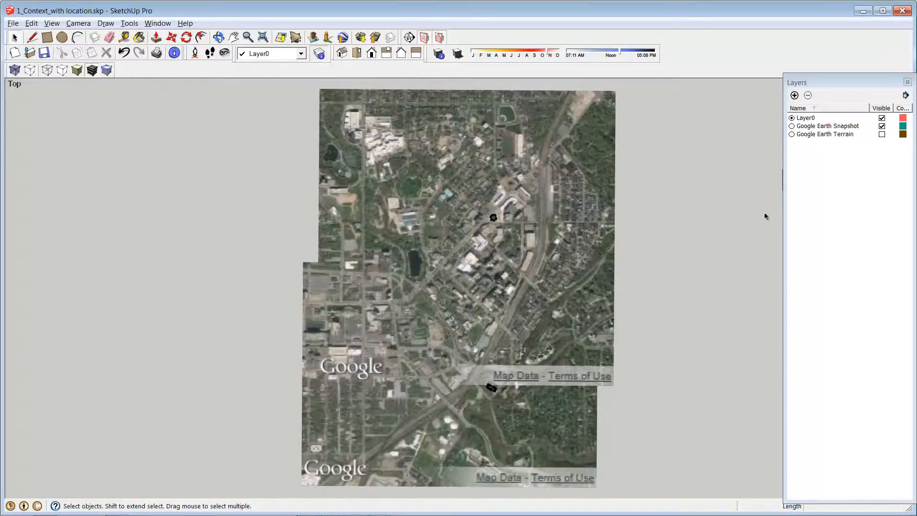
Show the Google Earth Terrain layer, inspect the terrain in 3D where the imagery tiles overlap, and hide the layer again.
{"action": "left_click", "coordinate": [881, 134]}
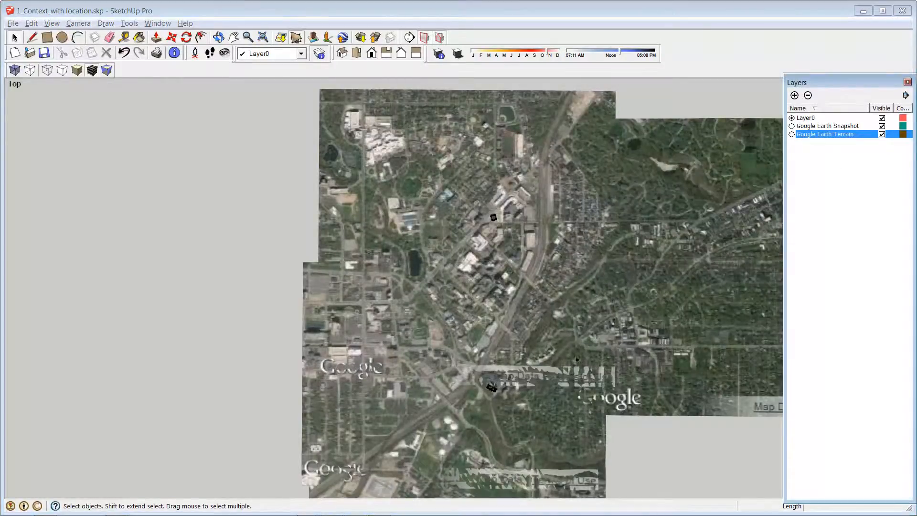
{"action": "middle_click_drag", "start_coordinate": [567, 372], "coordinate": [396, 418]}
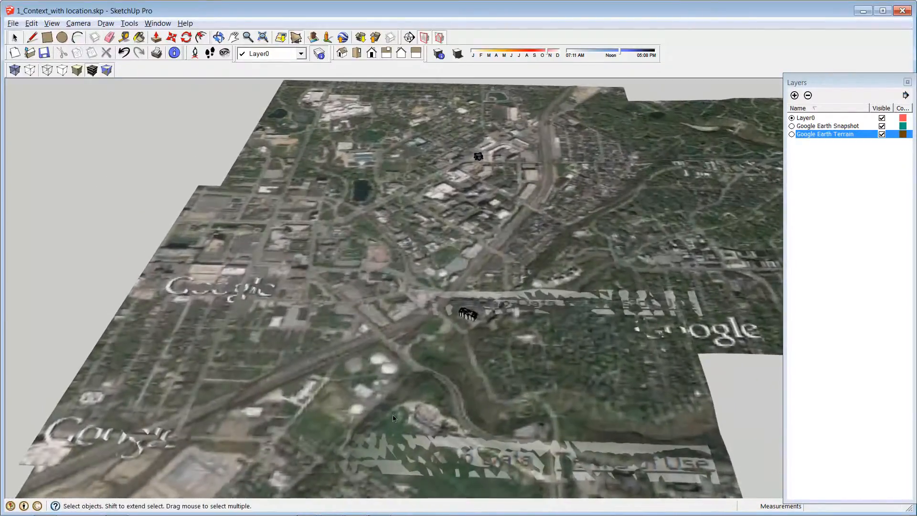
{"action": "middle_click_drag", "start_coordinate": [532, 319], "coordinate": [523, 388]}
{"action": "scroll", "coordinate": [468, 336], "scroll_direction": "up", "scroll_amount": 3}
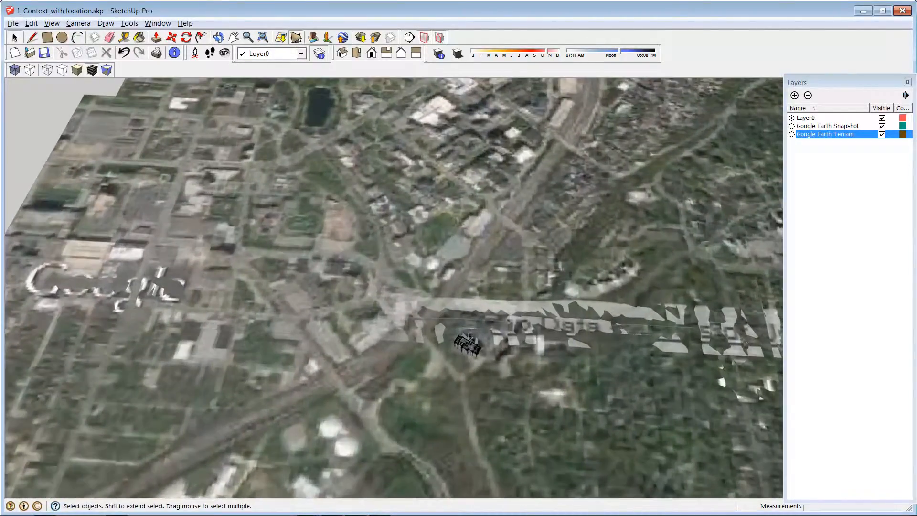
{"action": "middle_click_drag", "start_coordinate": [114, 168], "coordinate": [146, 208]}
{"action": "left_click", "coordinate": [879, 136]}
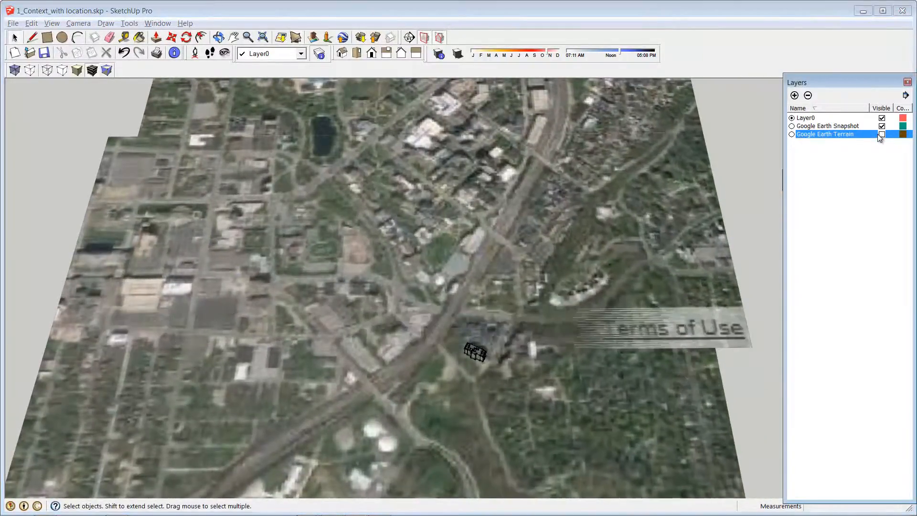
Examine the imported building and the overlap between the flat imagery tiles, finishing in the north-aligned Top view.
{"action": "middle_click_drag", "start_coordinate": [486, 231], "coordinate": [537, 339]}
{"action": "scroll", "coordinate": [536, 326], "scroll_direction": "down", "scroll_amount": 3}
{"action": "scroll", "coordinate": [528, 379], "scroll_direction": "down", "scroll_amount": 2}
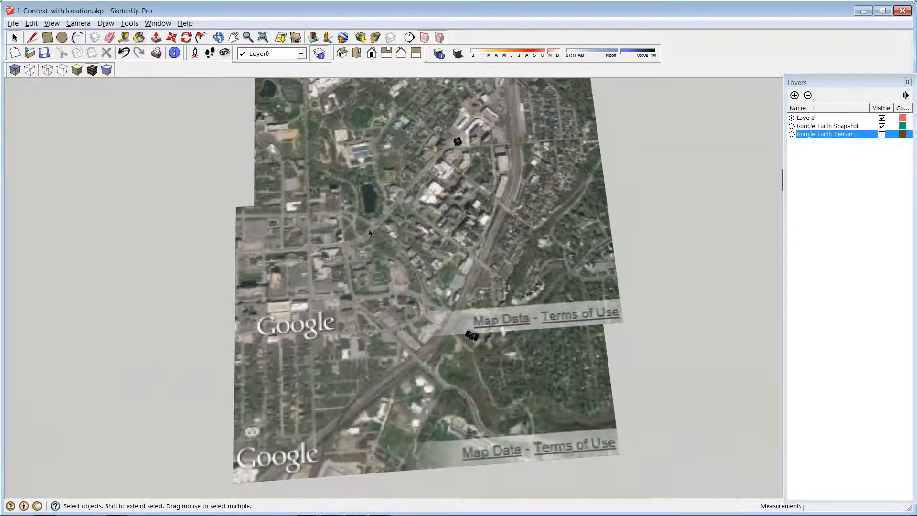
{"action": "scroll", "coordinate": [369, 231], "scroll_direction": "up", "scroll_amount": 2}
{"action": "scroll", "coordinate": [520, 390], "scroll_direction": "up", "scroll_amount": 1}
{"action": "scroll", "coordinate": [520, 390], "scroll_direction": "up", "scroll_amount": 2}
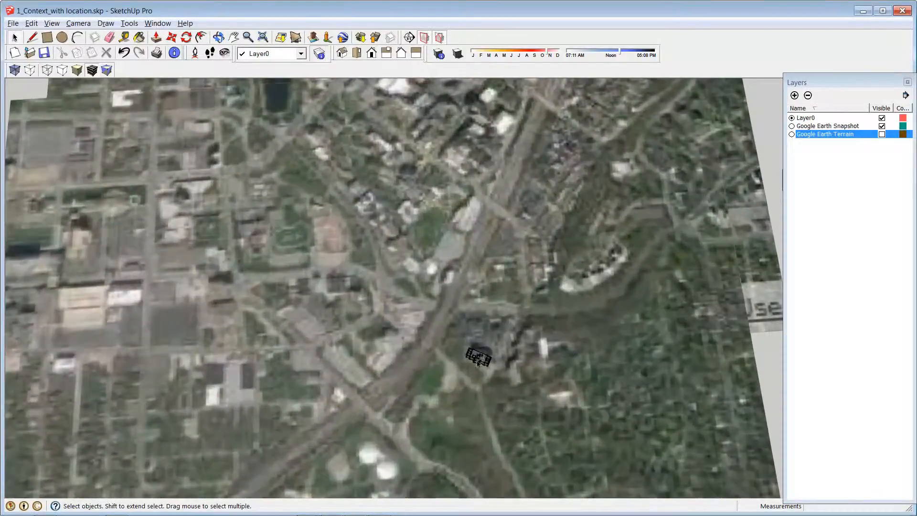
{"action": "scroll", "coordinate": [477, 352], "scroll_direction": "up", "scroll_amount": 2}
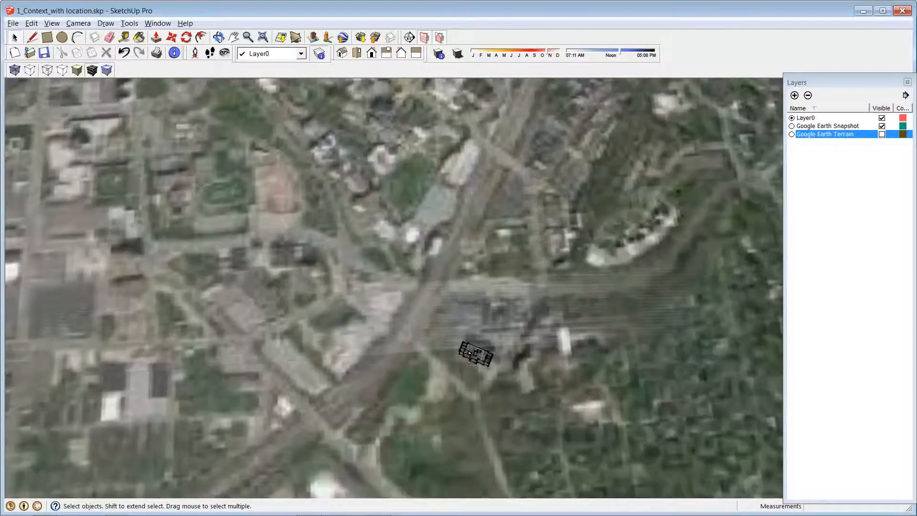
{"action": "scroll", "coordinate": [451, 353], "scroll_direction": "down", "scroll_amount": 2}
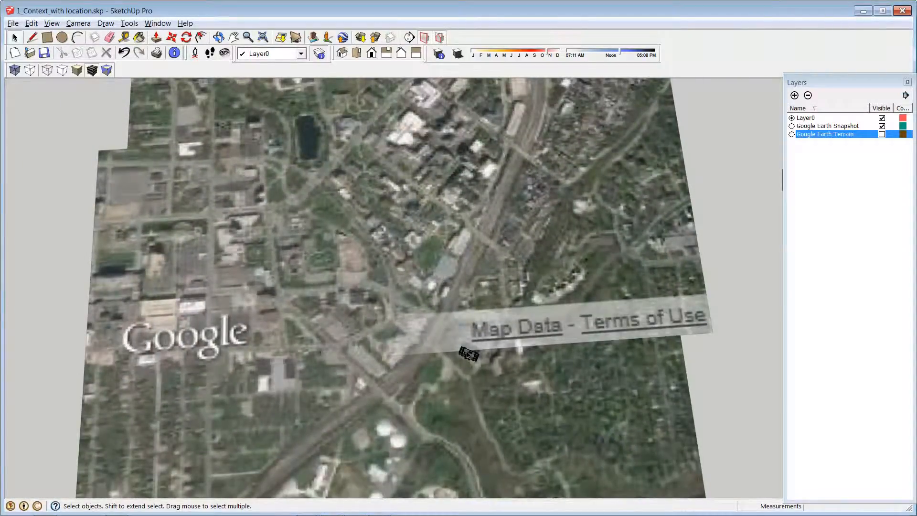
{"action": "middle_click_drag", "start_coordinate": [310, 232], "coordinate": [348, 283]}
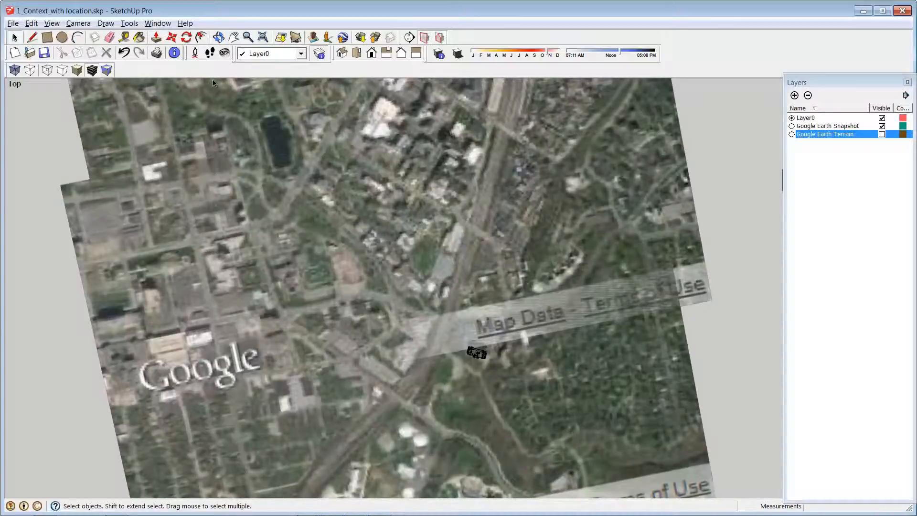
{"action": "left_click", "coordinate": [357, 54]}
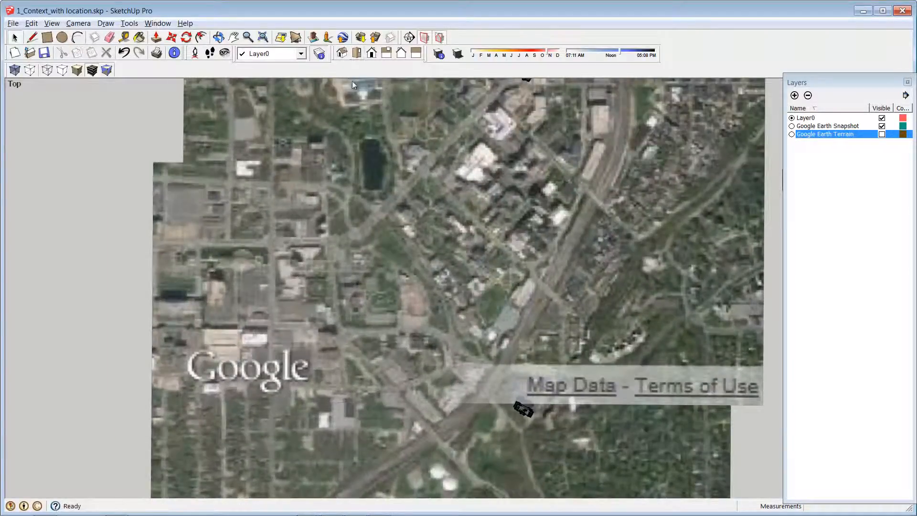
Start an import and look through the KMZ building files in Context KMZ Files from the first entry to the last.
{"action": "left_click", "coordinate": [13, 23]}
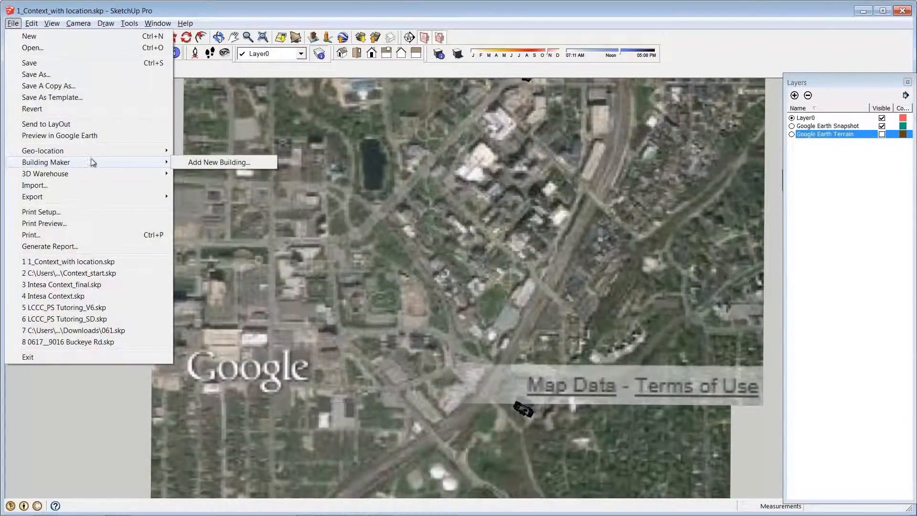
{"action": "mouse_move", "coordinate": [94, 156]}
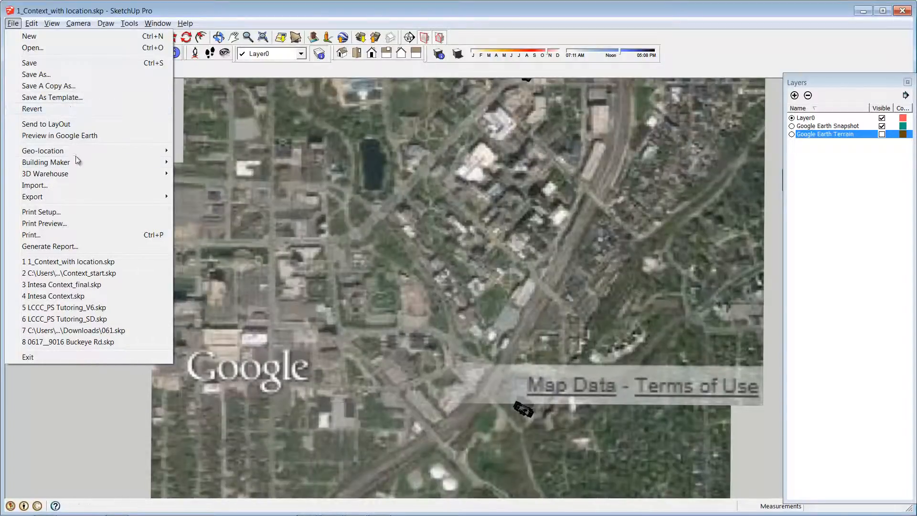
{"action": "left_click", "coordinate": [75, 185]}
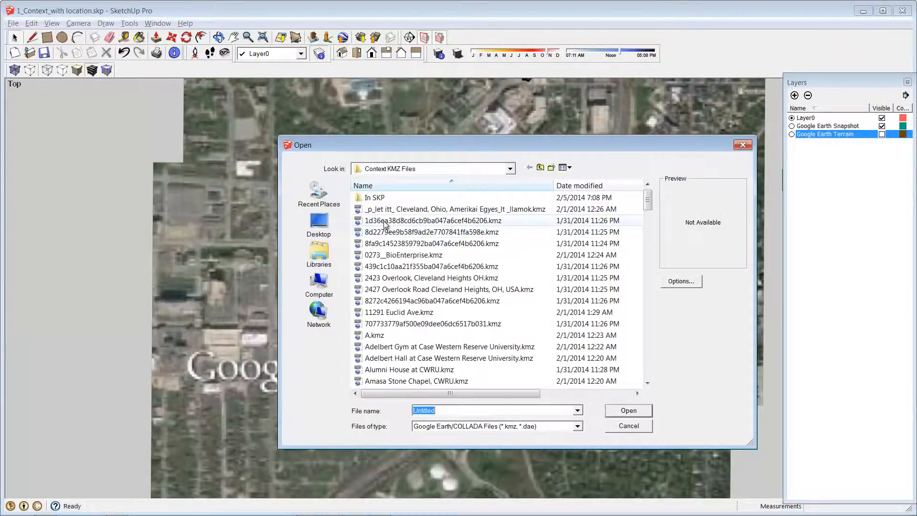
{"action": "left_click", "coordinate": [384, 221]}
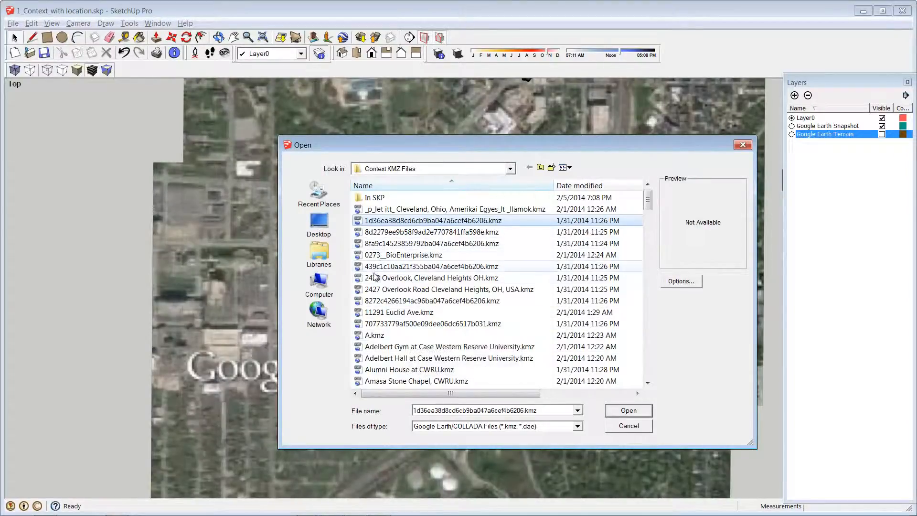
{"action": "left_click", "coordinate": [377, 255]}
{"action": "left_click", "coordinate": [380, 223]}
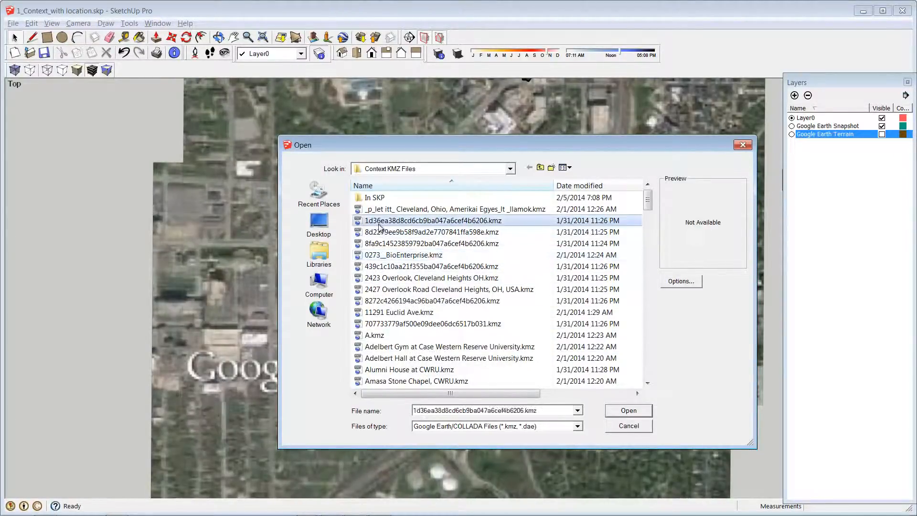
{"action": "left_click", "coordinate": [381, 254]}
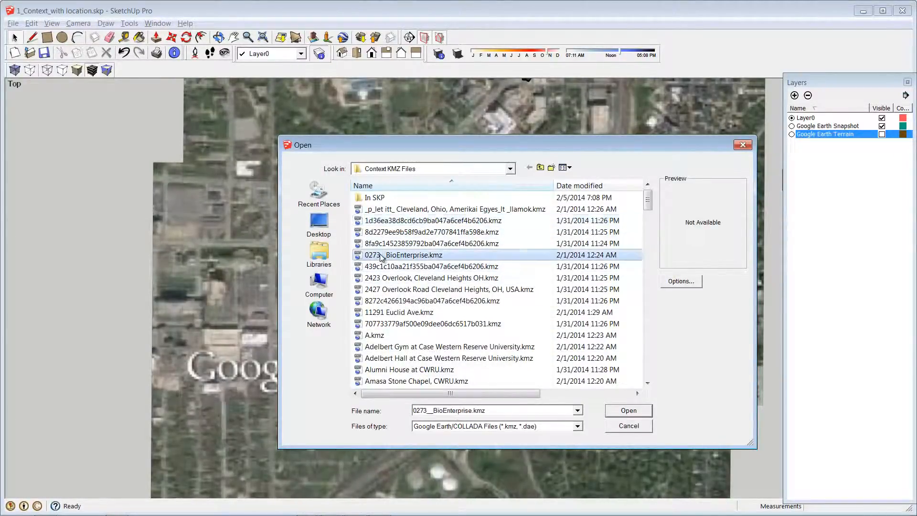
{"action": "left_click", "coordinate": [386, 222]}
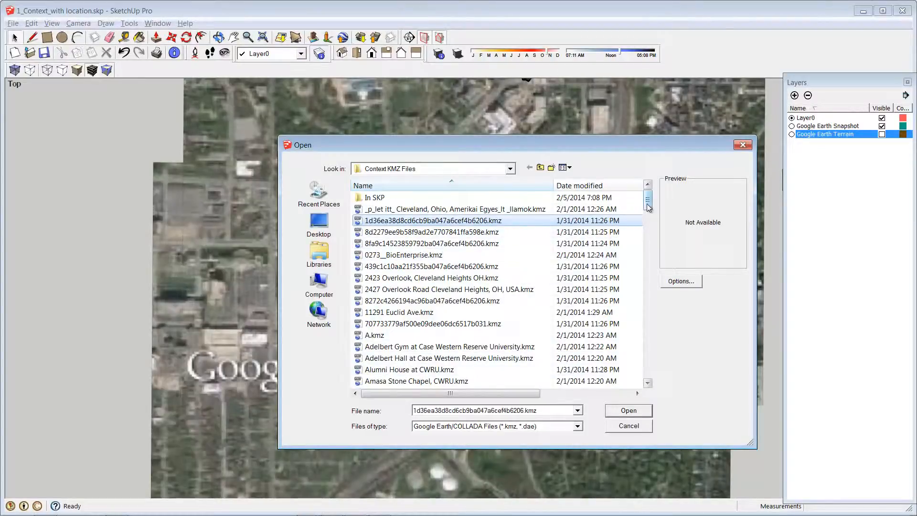
{"action": "left_click_drag", "start_coordinate": [648, 207], "coordinate": [693, 374]}
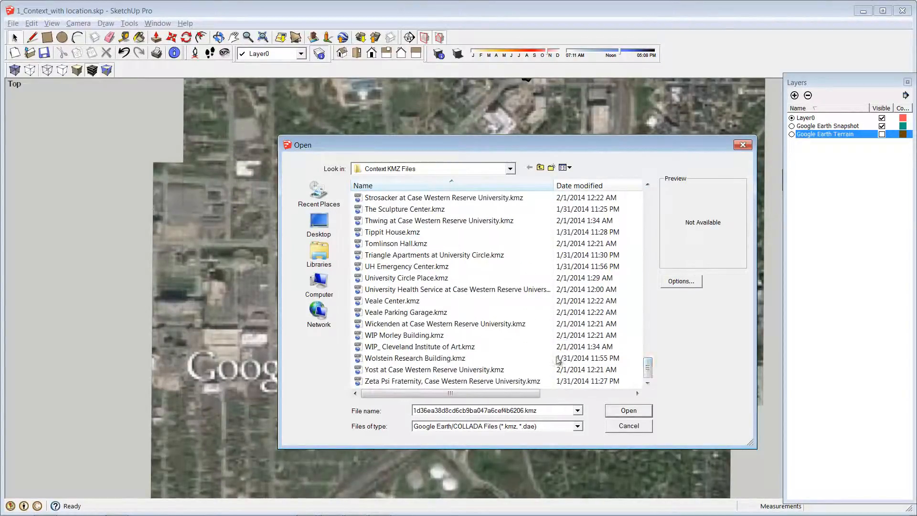
{"action": "left_click", "coordinate": [484, 380]}
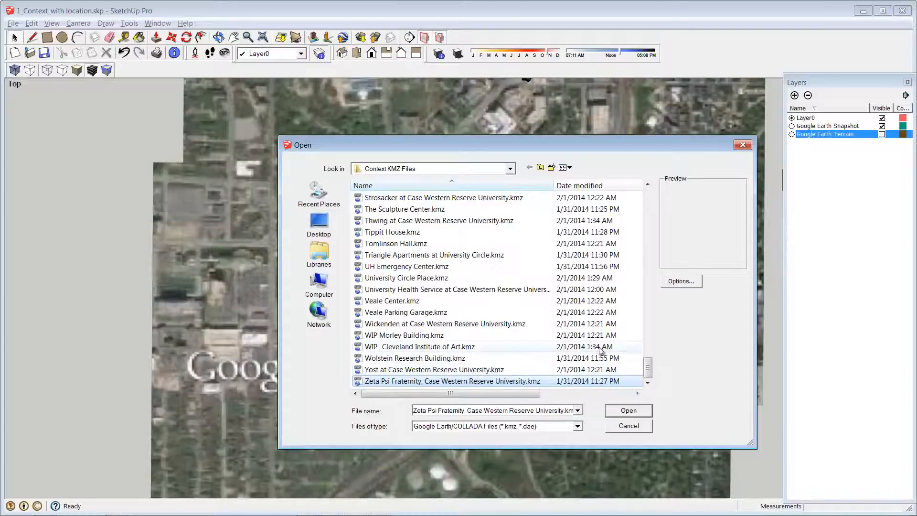
{"action": "left_click_drag", "start_coordinate": [650, 370], "coordinate": [649, 200]}
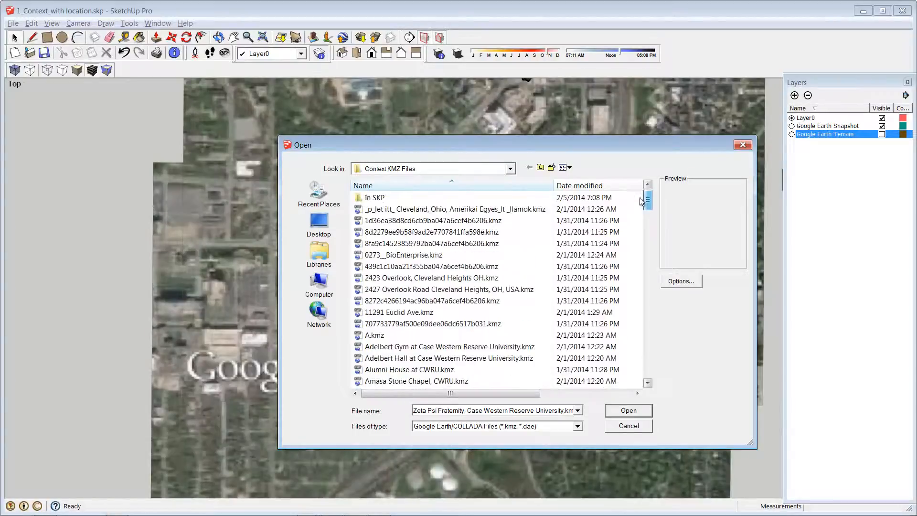
Move _p_let itt_ Cleveland, Ohio, Amerikai Egyes_lt _llamok.kmz into the In SKP subfolder and import 1d36ea38d8cd6cb9ba047a6cef4b6206.kmz.
{"action": "left_click_drag", "start_coordinate": [575, 208], "coordinate": [390, 200]}
{"action": "left_click", "coordinate": [391, 209]}
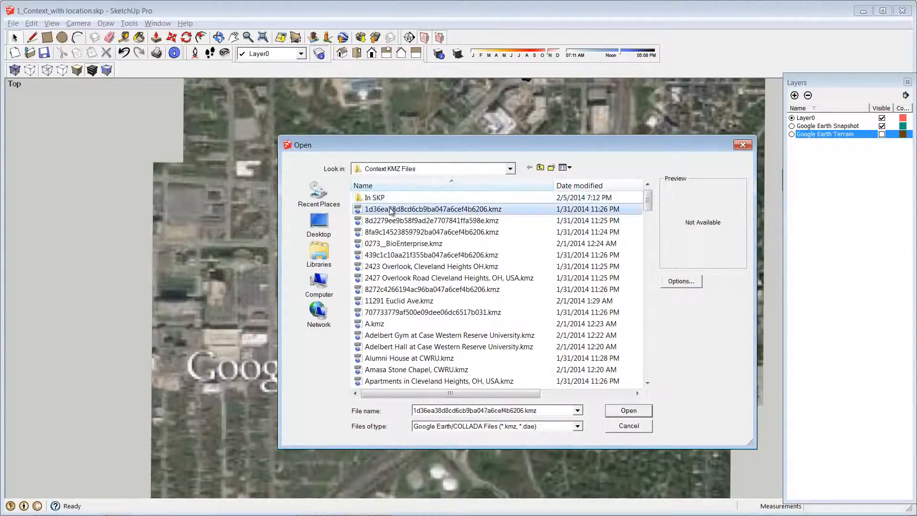
{"action": "left_click", "coordinate": [628, 411]}
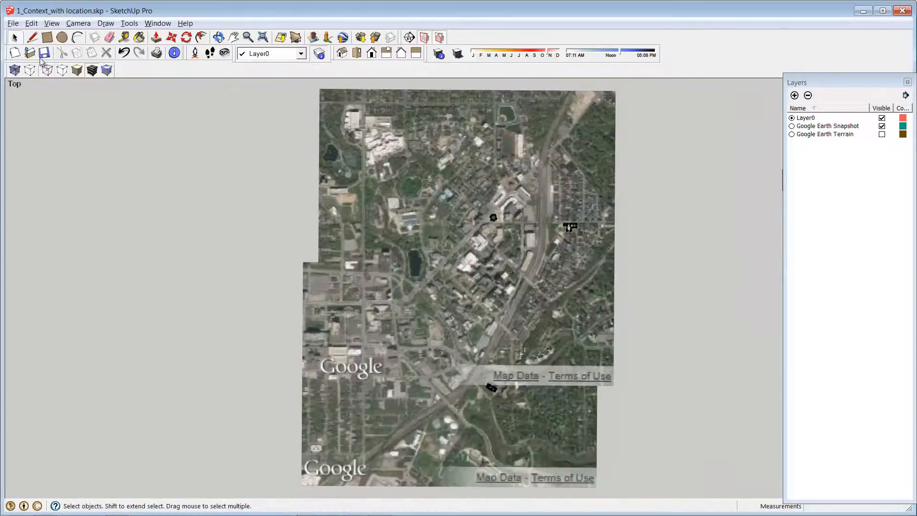
Move 1d36ea38d8cd6cb9ba047a6cef4b6206.kmz into the In SKP subfolder and import 8d2279ee9b58f9ad2e7707841ffa598e.kmz.
{"action": "left_click", "coordinate": [13, 23]}
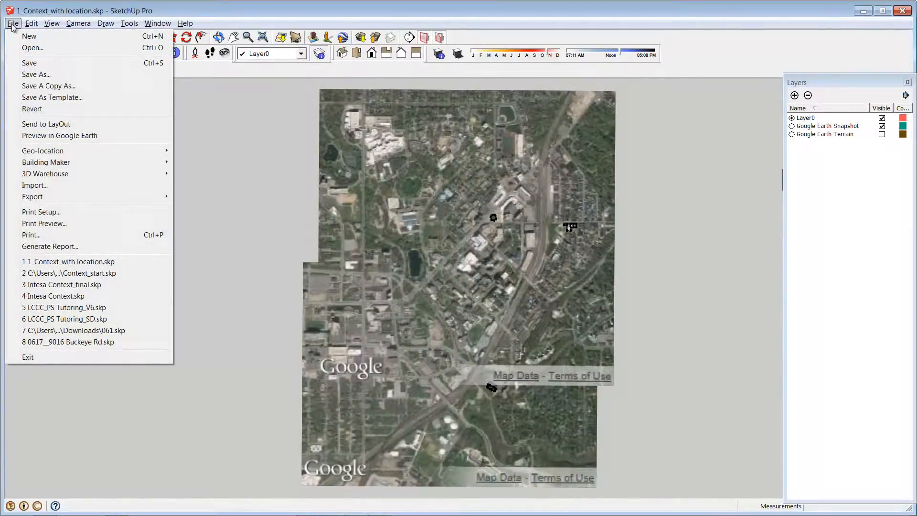
{"action": "left_click", "coordinate": [48, 186]}
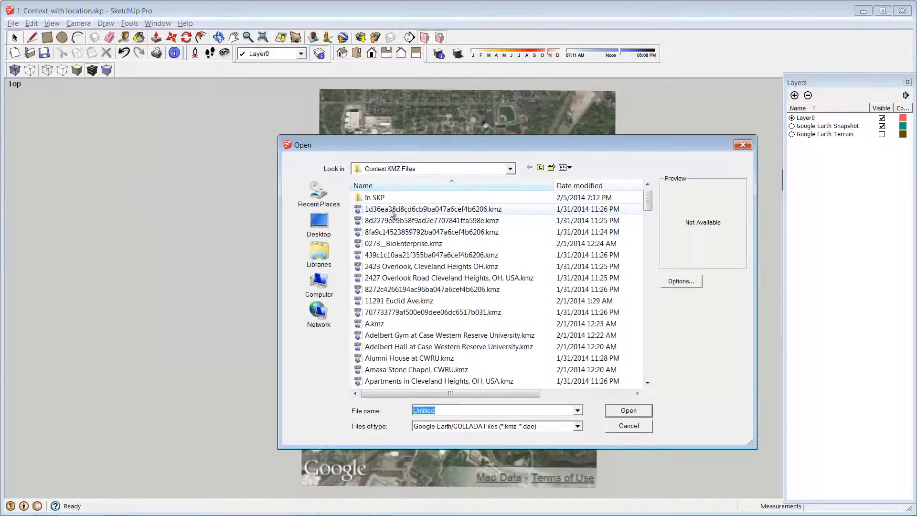
{"action": "left_click_drag", "start_coordinate": [381, 200], "coordinate": [378, 198]}
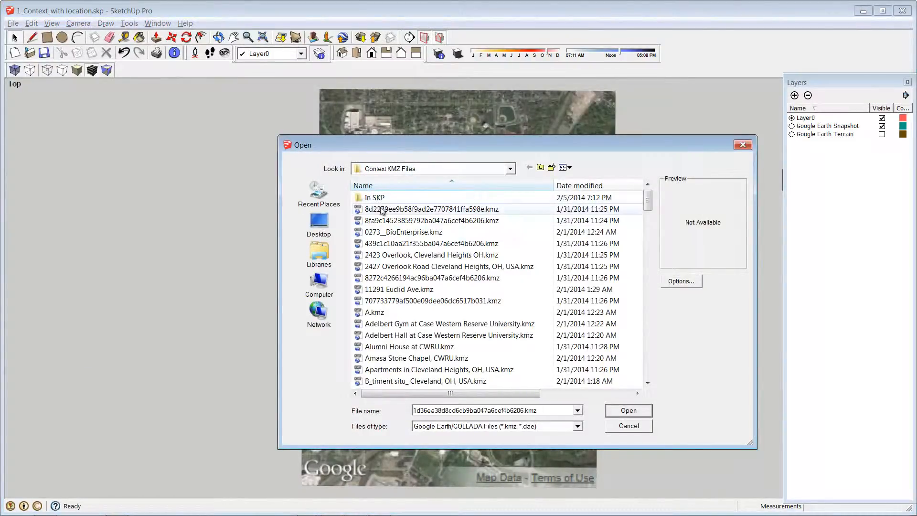
{"action": "left_click", "coordinate": [628, 410]}
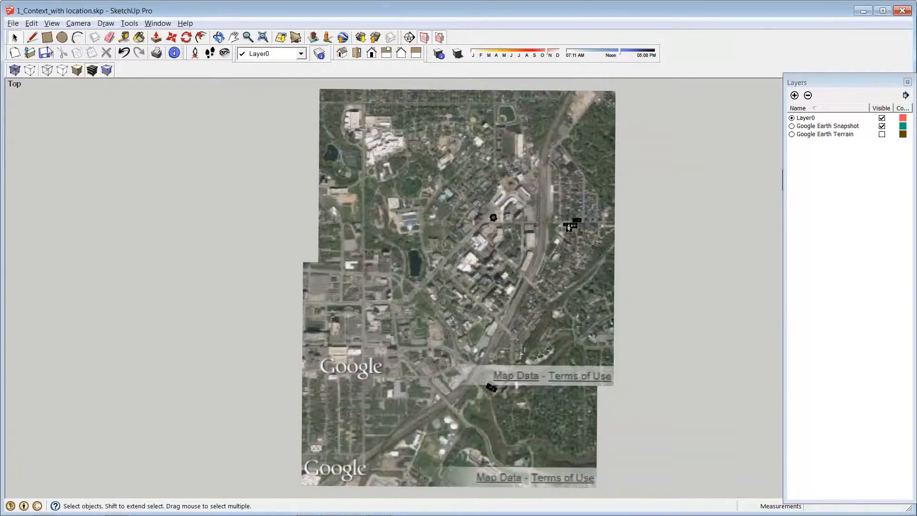
{"action": "left_click", "coordinate": [12, 23]}
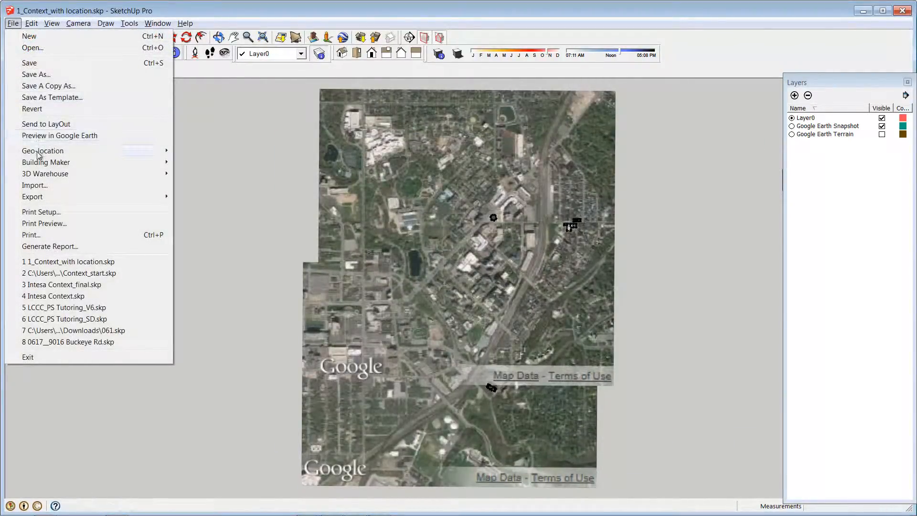
{"action": "left_click", "coordinate": [62, 184]}
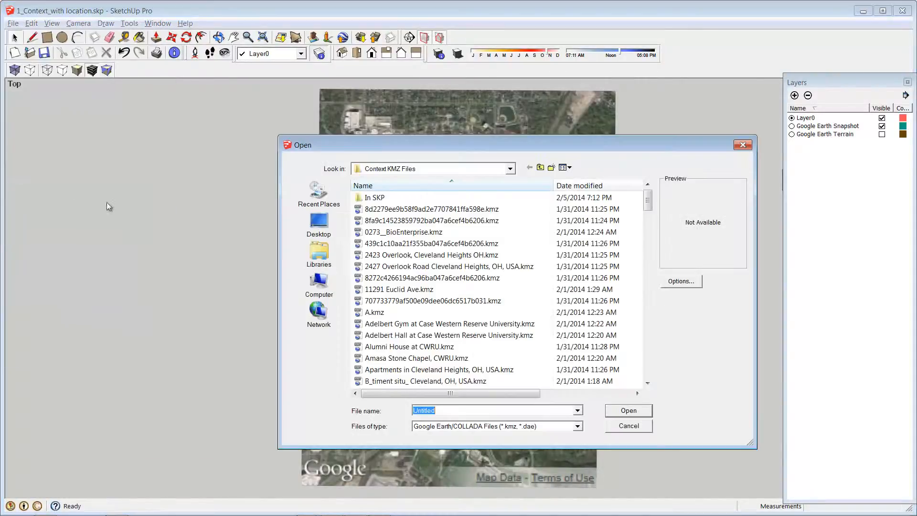
{"action": "left_click_drag", "start_coordinate": [377, 208], "coordinate": [376, 200]}
{"action": "left_click", "coordinate": [377, 208]}
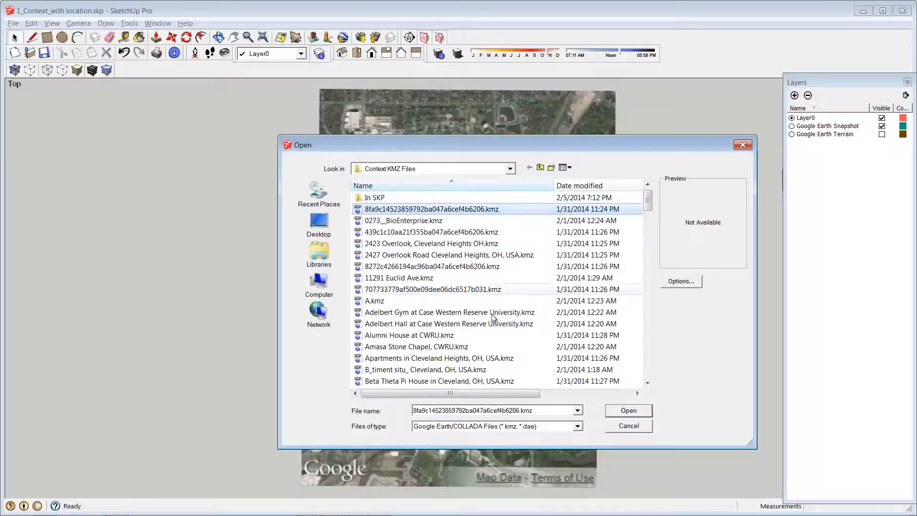
{"action": "left_click", "coordinate": [628, 410]}
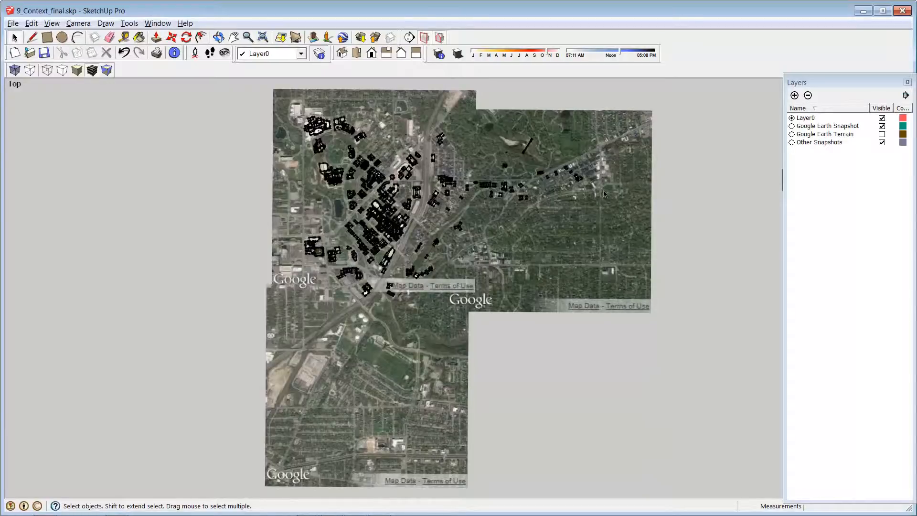
Import Grog shop.kmz from the Context KMZ Files folder into the 9_Context_final model.
{"action": "left_click", "coordinate": [13, 23]}
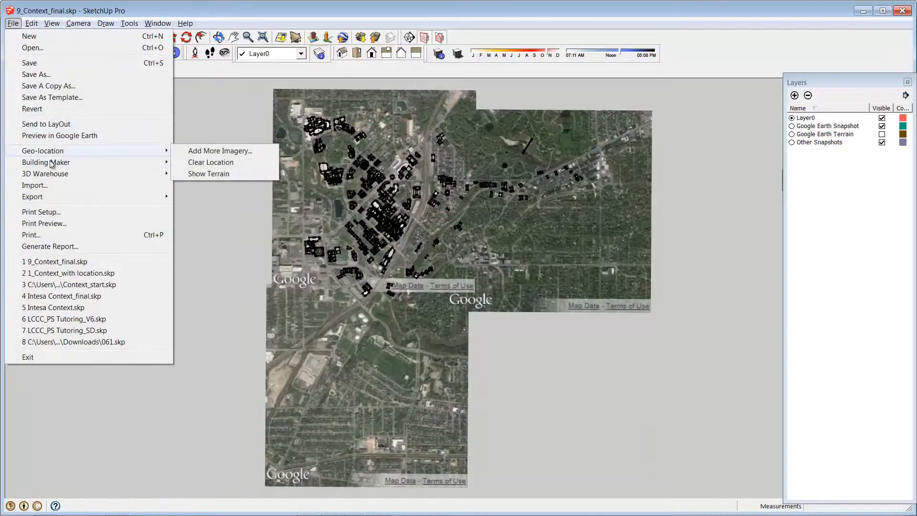
{"action": "left_click", "coordinate": [61, 185]}
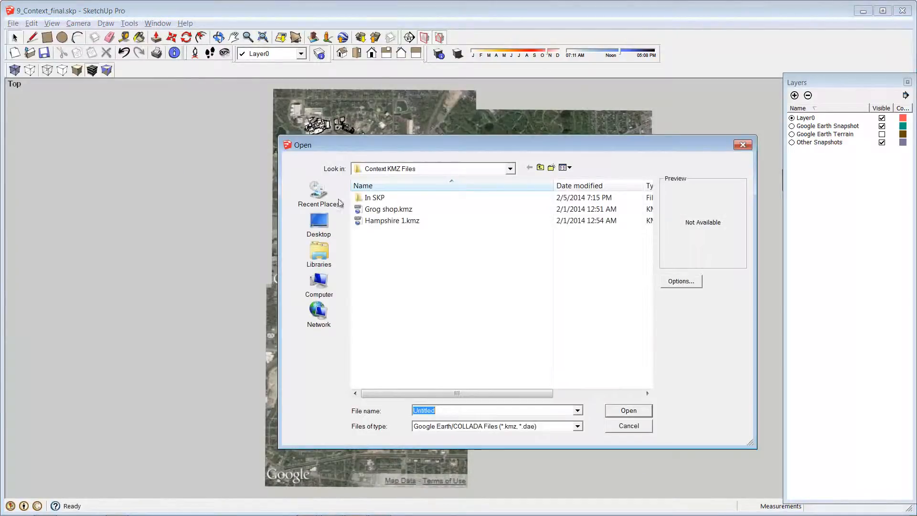
{"action": "left_click", "coordinate": [383, 210]}
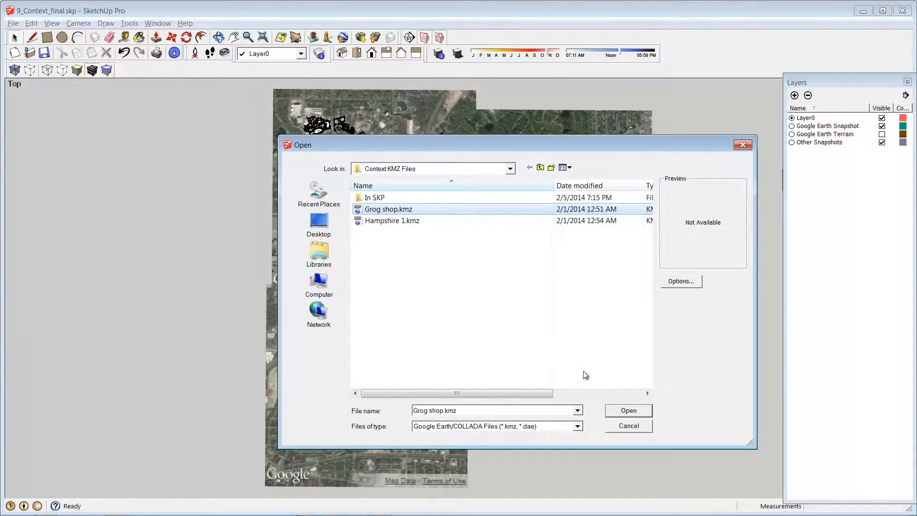
{"action": "left_click", "coordinate": [628, 410]}
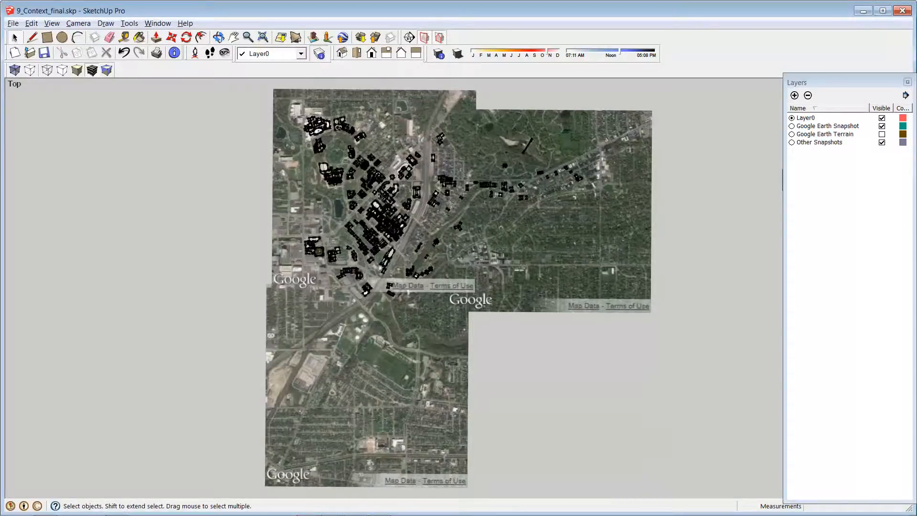
Delete the small white building beside the diagonal avenue, northwest of the dense central building cluster.
{"action": "scroll", "coordinate": [374, 190], "scroll_direction": "up", "scroll_amount": 5}
{"action": "scroll", "coordinate": [372, 190], "scroll_direction": "up", "scroll_amount": 5}
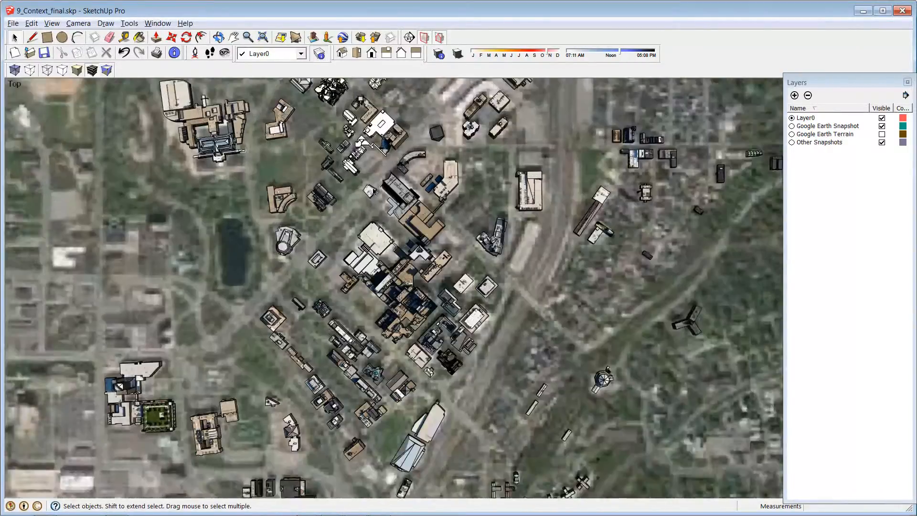
{"action": "left_click", "coordinate": [369, 191]}
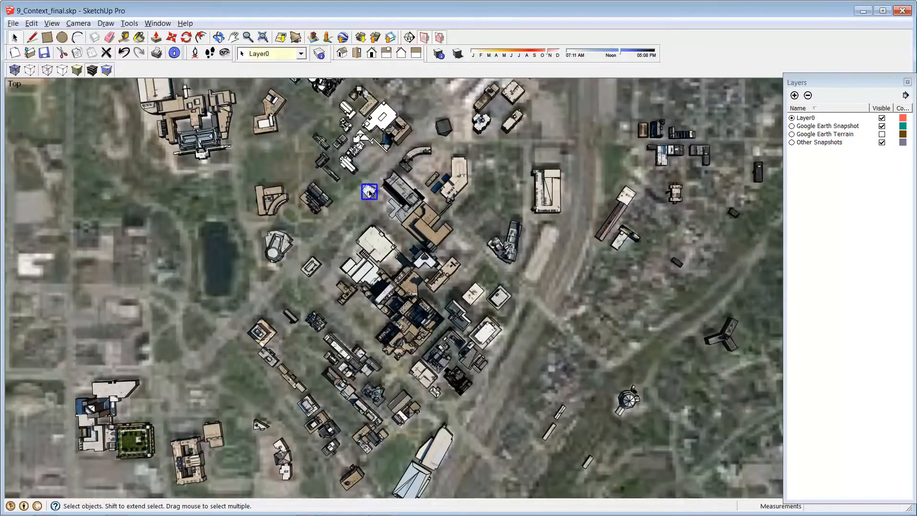
{"action": "key", "text": "Delete"}
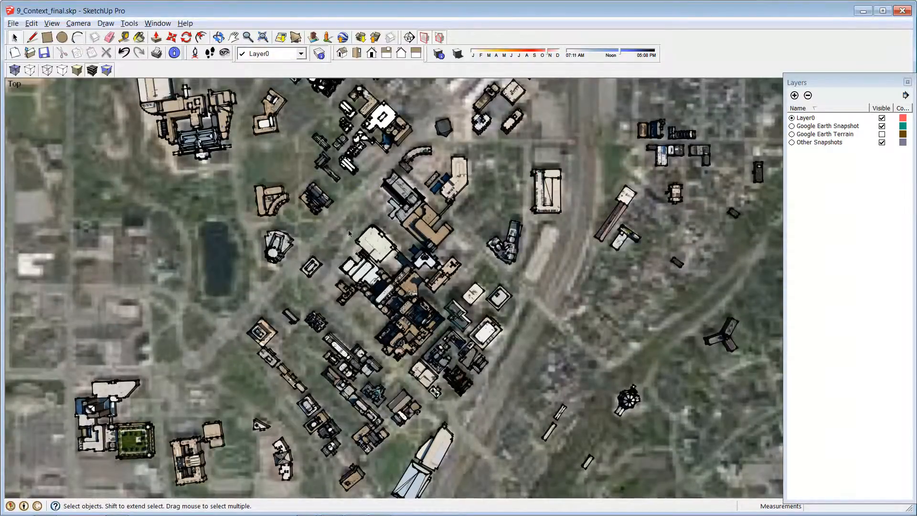
{"action": "scroll", "coordinate": [350, 234], "scroll_direction": "down", "scroll_amount": 5}
{"action": "scroll", "coordinate": [313, 234], "scroll_direction": "down", "scroll_amount": 4}
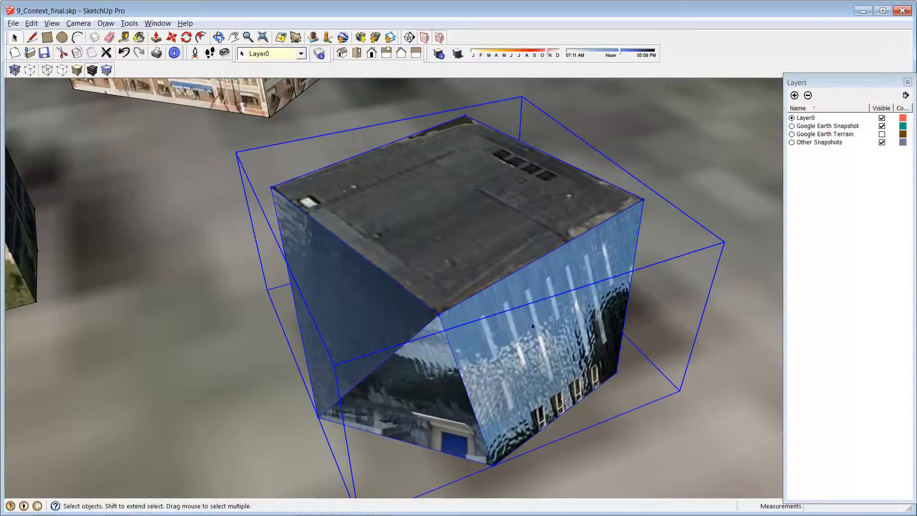
Inspect the selected faceted glass building from several sides and position the camera at street level on the ground beside it.
{"action": "middle_click_drag", "start_coordinate": [394, 354], "coordinate": [282, 386]}
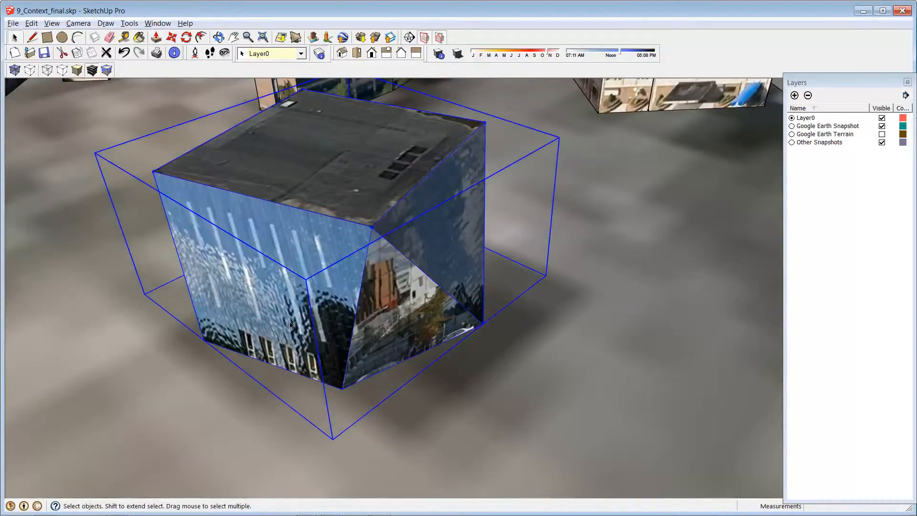
{"action": "scroll", "coordinate": [276, 344], "scroll_direction": "down", "scroll_amount": 3}
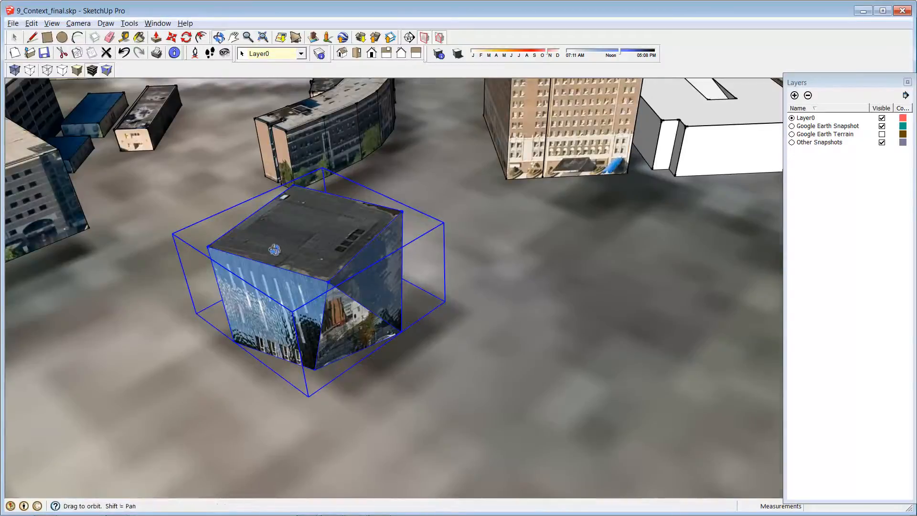
{"action": "middle_click_drag", "start_coordinate": [272, 250], "coordinate": [381, 244]}
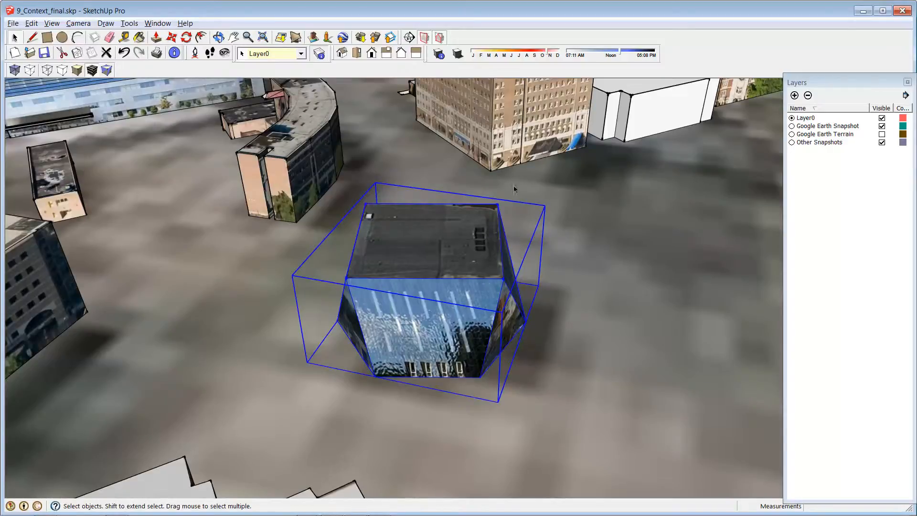
{"action": "middle_click_drag", "start_coordinate": [480, 189], "coordinate": [422, 123]}
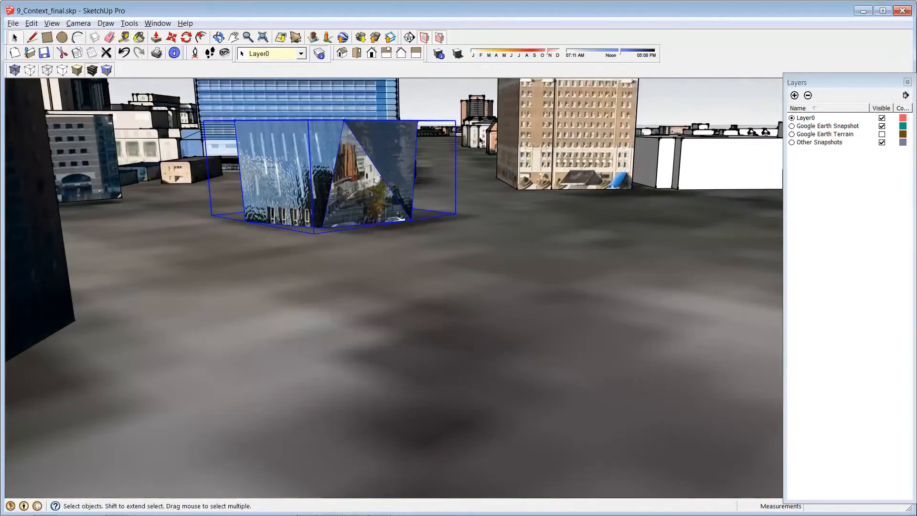
{"action": "middle_click_drag", "start_coordinate": [481, 139], "coordinate": [437, 144]}
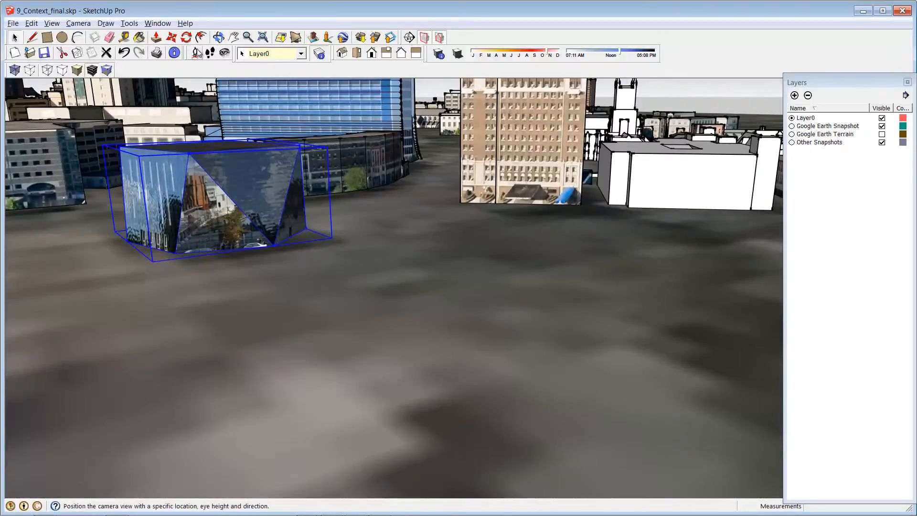
{"action": "left_click", "coordinate": [195, 52]}
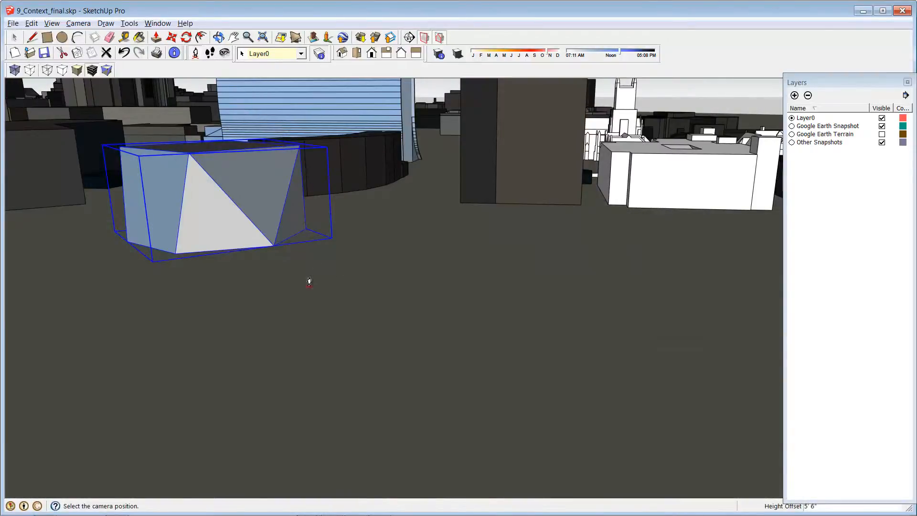
{"action": "left_click", "coordinate": [296, 264]}
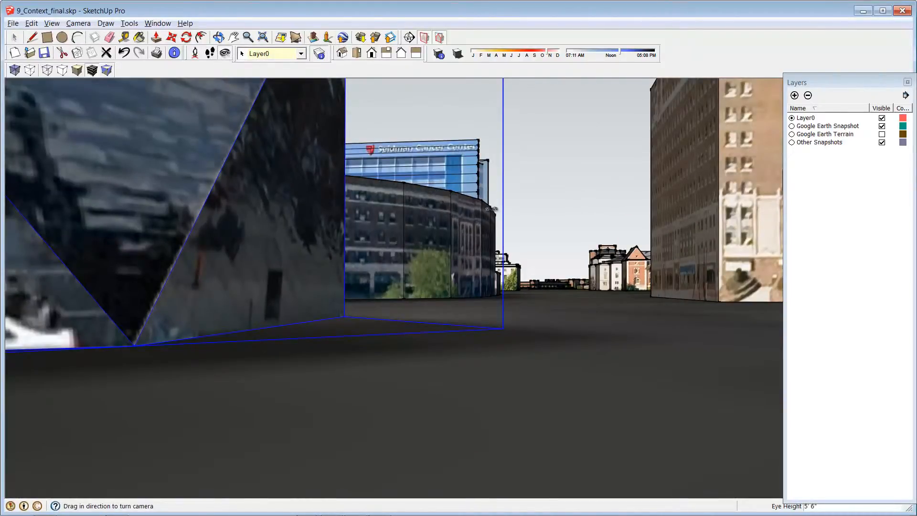
Look around at eye level from beside the faceted building to examine the surrounding streetscape, finishing with the Select tool.
{"action": "left_click_drag", "start_coordinate": [492, 209], "coordinate": [664, 218]}
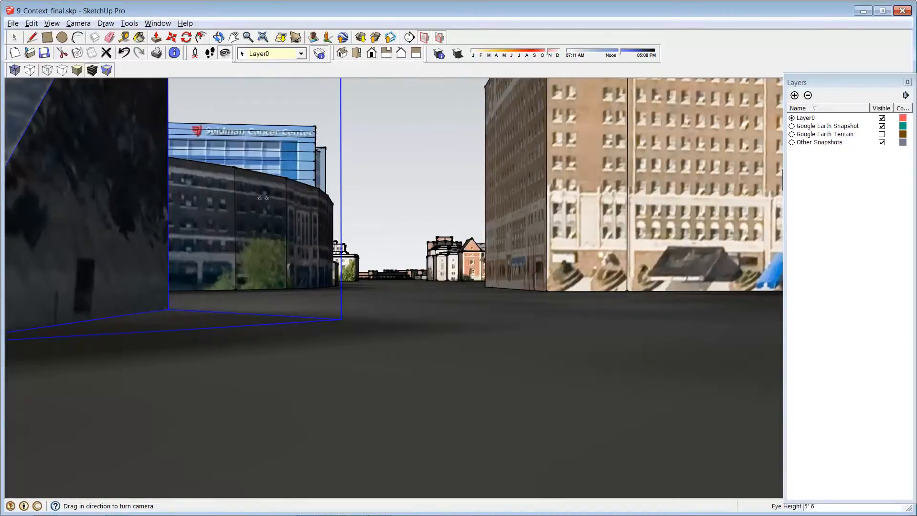
{"action": "left_click_drag", "start_coordinate": [306, 209], "coordinate": [569, 216]}
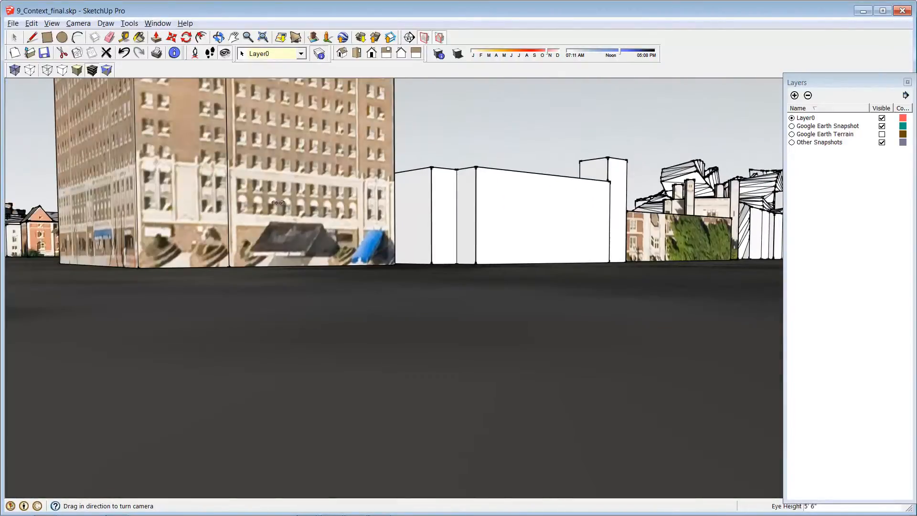
{"action": "left_click_drag", "start_coordinate": [185, 189], "coordinate": [543, 215]}
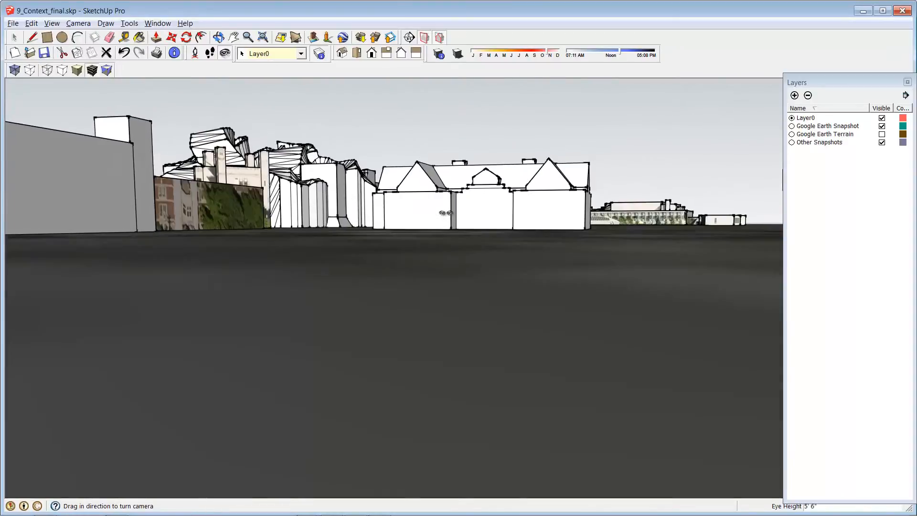
{"action": "left_click_drag", "start_coordinate": [445, 212], "coordinate": [2, 181]}
{"action": "left_click_drag", "start_coordinate": [420, 226], "coordinate": [4, 186]}
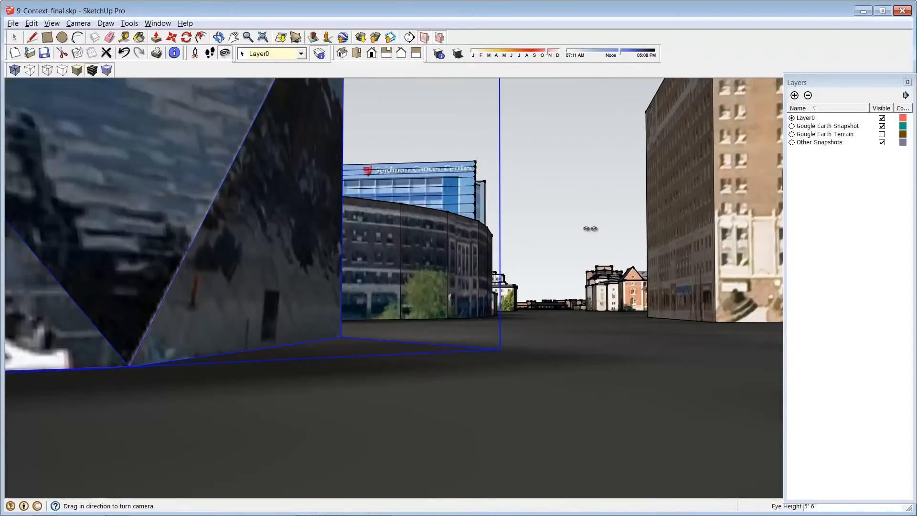
{"action": "left_click_drag", "start_coordinate": [590, 229], "coordinate": [529, 235]}
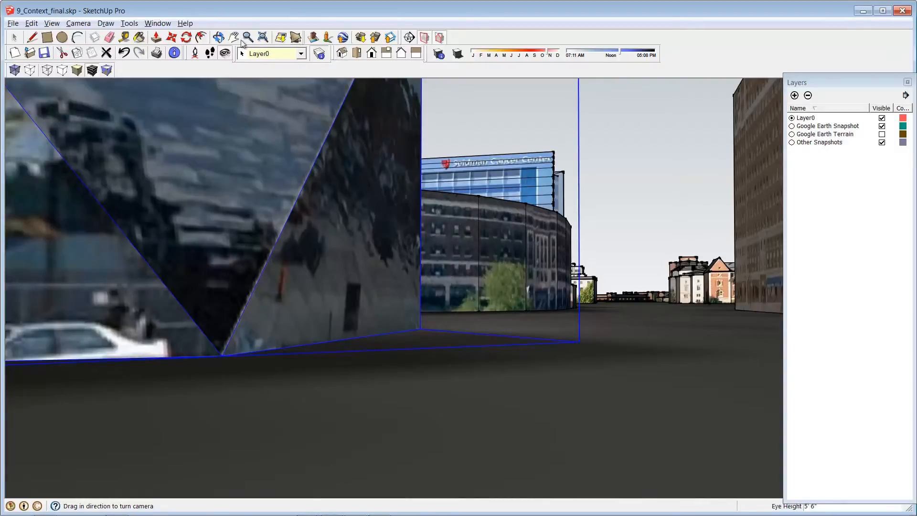
{"action": "left_click", "coordinate": [14, 37]}
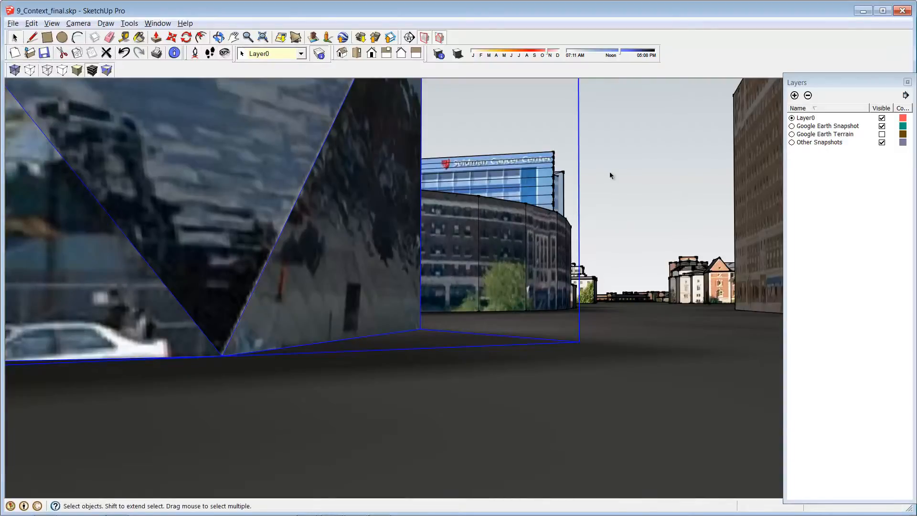
Examine the imported hospital and campus buildings from above, moving from the blue glass tower to the dense central cluster.
{"action": "middle_click_drag", "start_coordinate": [611, 171], "coordinate": [420, 232]}
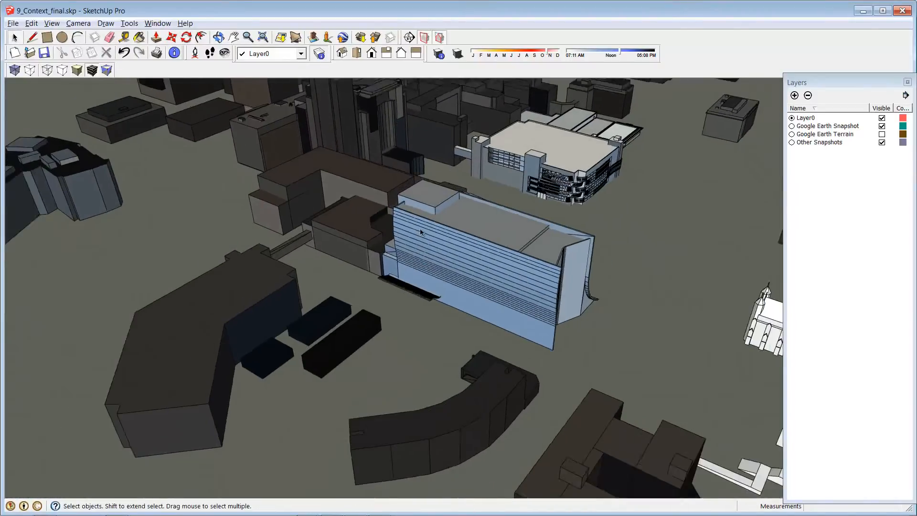
{"action": "scroll", "coordinate": [420, 232], "scroll_direction": "down", "scroll_amount": 3}
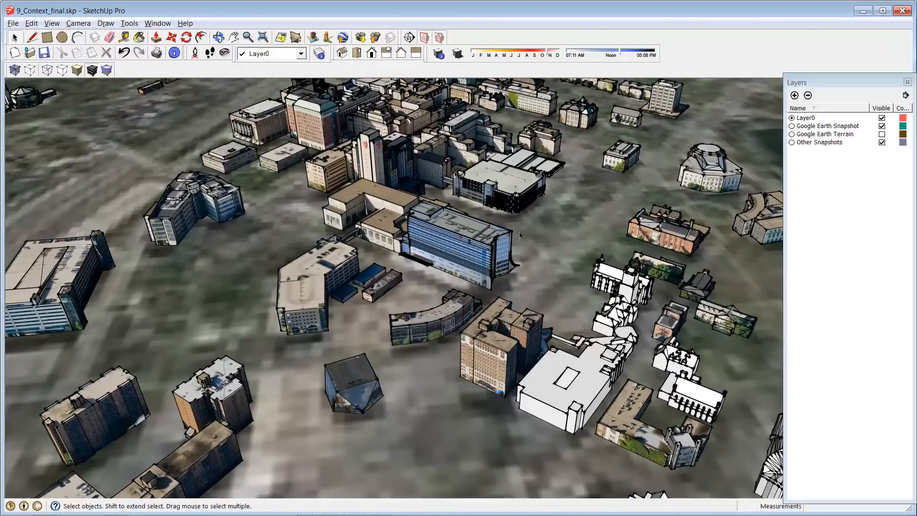
{"action": "middle_click_drag", "start_coordinate": [358, 158], "coordinate": [514, 155]}
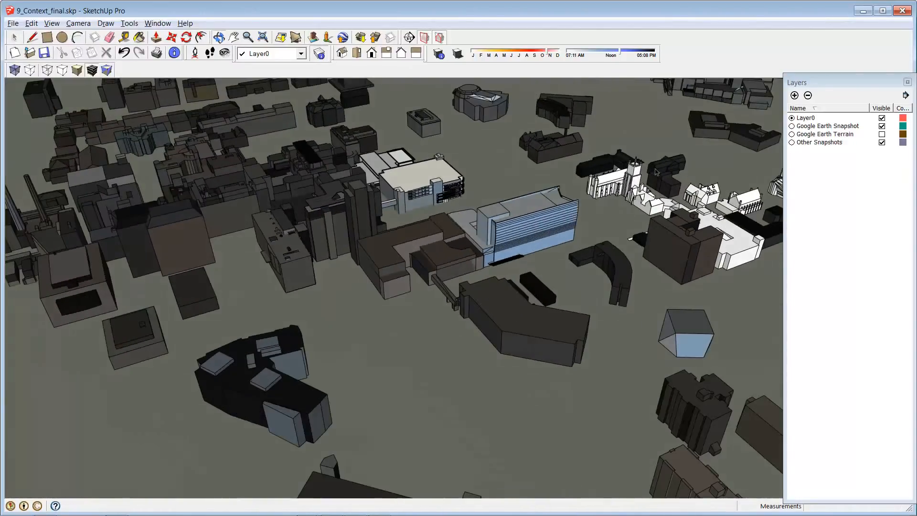
{"action": "scroll", "coordinate": [515, 155], "scroll_direction": "down", "scroll_amount": 3}
{"action": "middle_click_drag", "start_coordinate": [157, 188], "coordinate": [382, 253]}
{"action": "scroll", "coordinate": [279, 261], "scroll_direction": "up", "scroll_amount": 3}
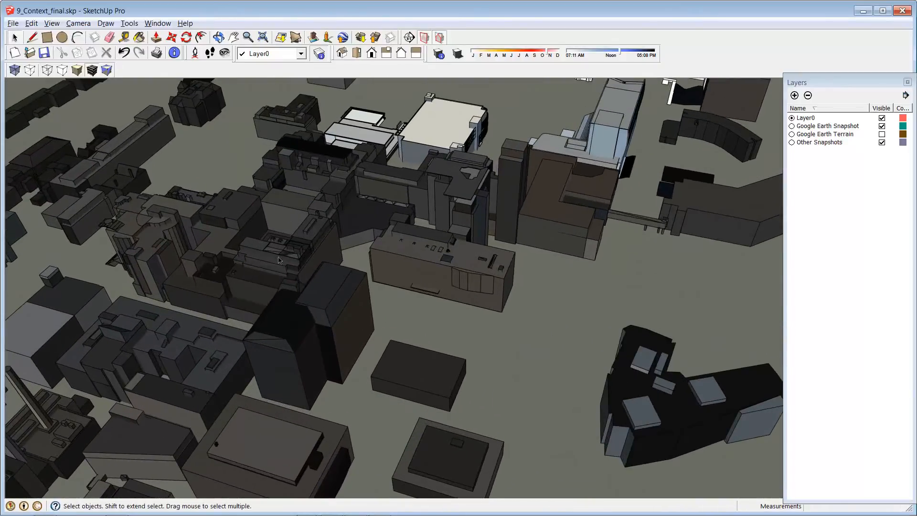